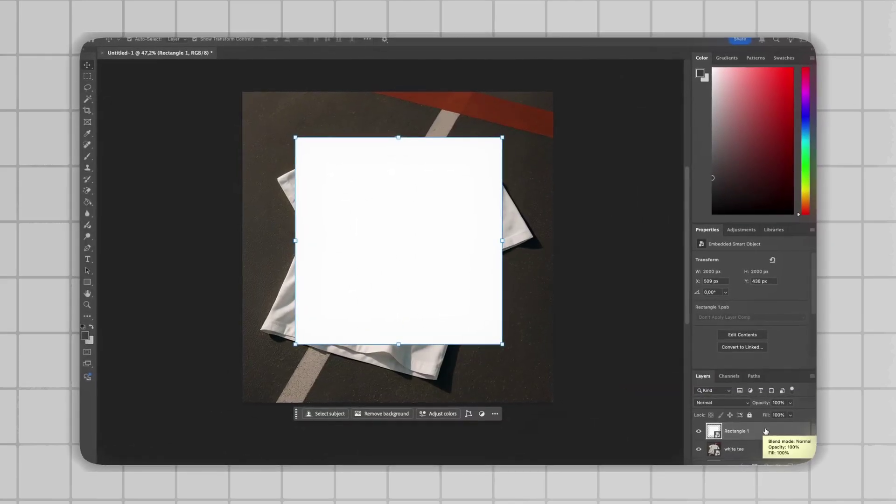
# Preview the finished T-shirt mockup by zooming in on the tee's fabric.
pyautogui.press('5')
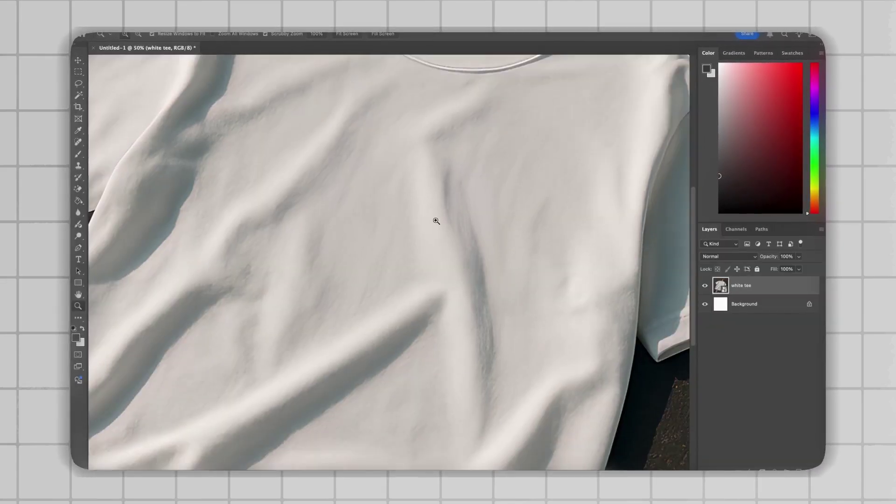
pyautogui.moveTo(435, 221)
pyautogui.mouseDown()
pyautogui.moveTo(409, 210)
pyautogui.moveTo(446, 223)
pyautogui.mouseUp()
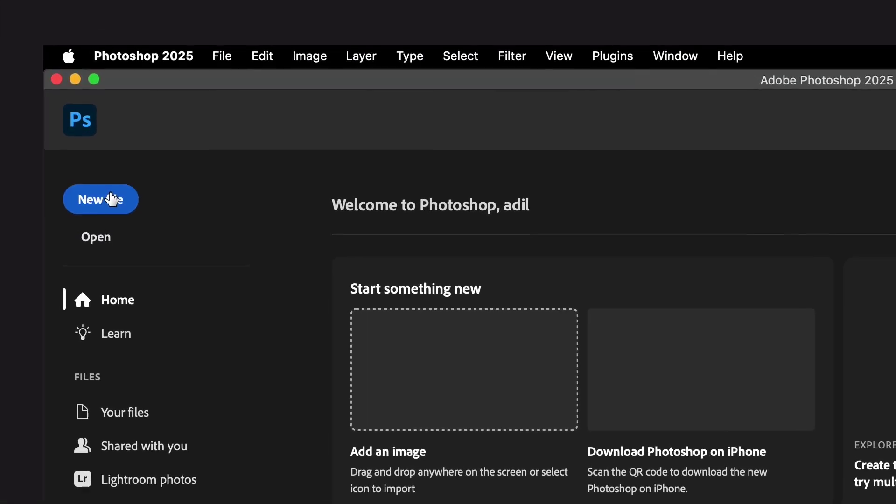
# Create a new 3000 × 3000 px document at 300 ppi resolution.
pyautogui.click(56, 58)
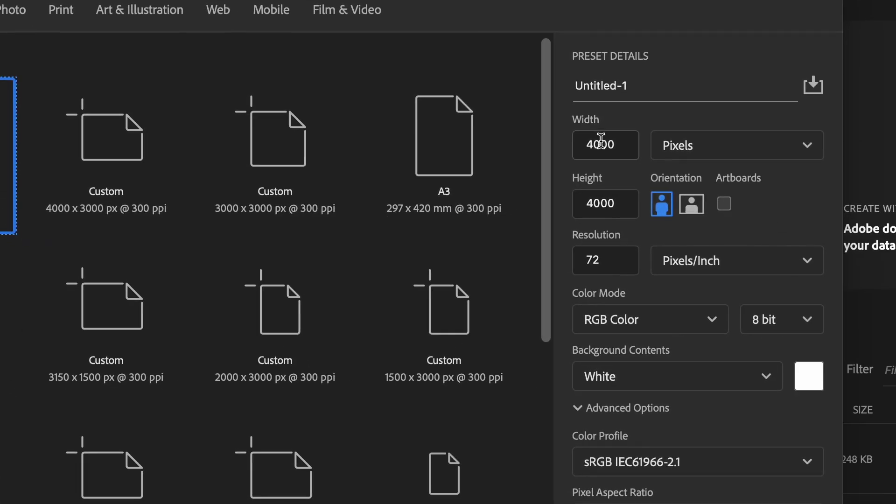
pyautogui.doubleClick(605, 145)
pyautogui.write('3000')
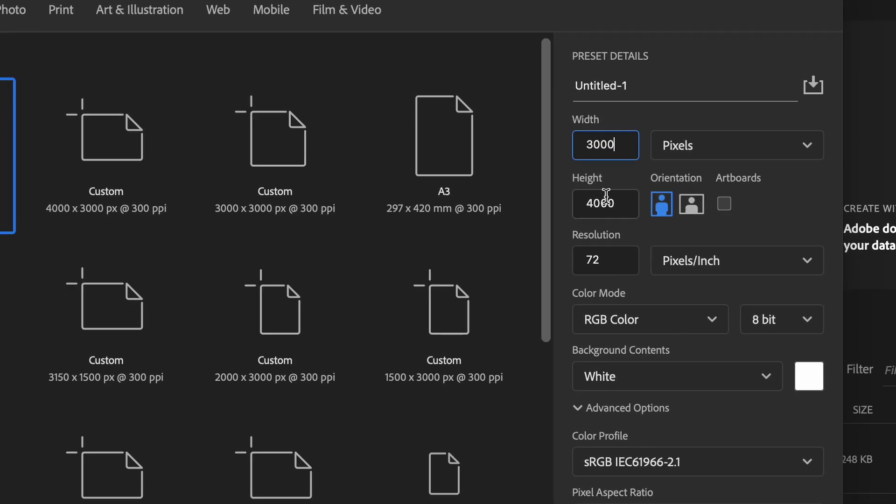
pyautogui.doubleClick(606, 202)
pyautogui.write('3000')
pyautogui.doubleClick(601, 251)
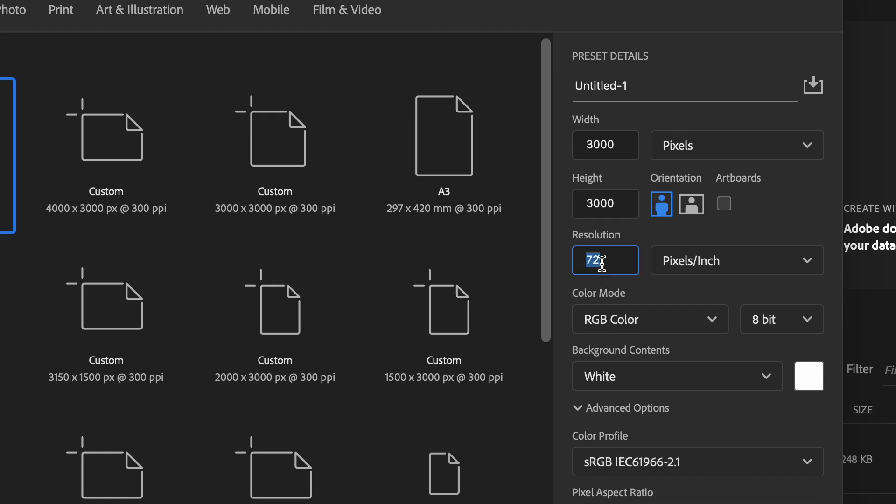
pyautogui.write('300')
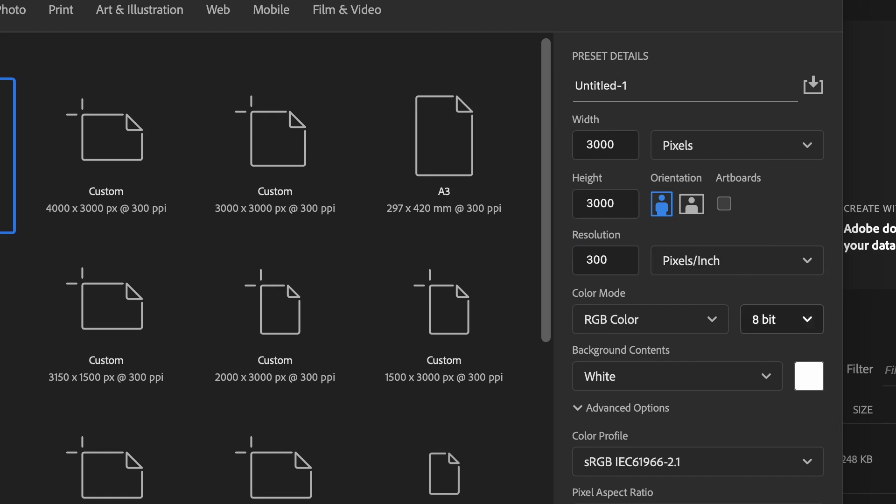
pyautogui.click(791, 447)
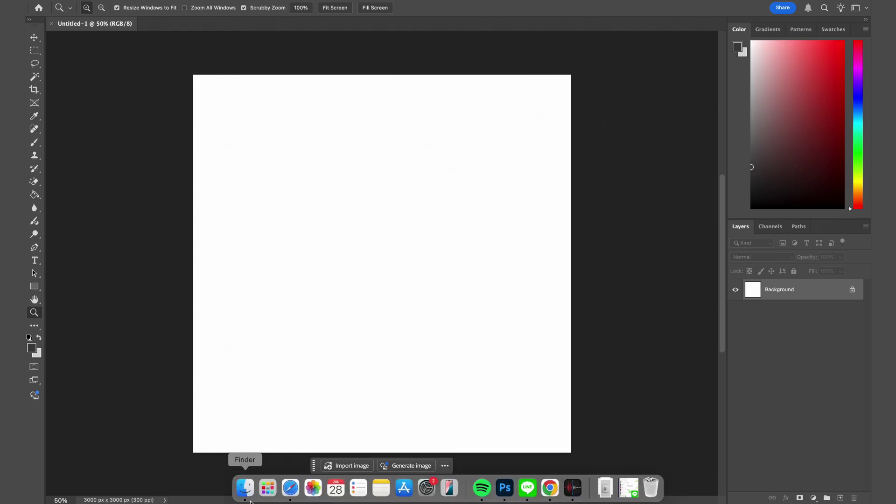
# Place the white tee photo into the document and zoom in around the tee.
pyautogui.click(244, 486)
pyautogui.moveTo(563, 144); pyautogui.dragTo(340, 196)
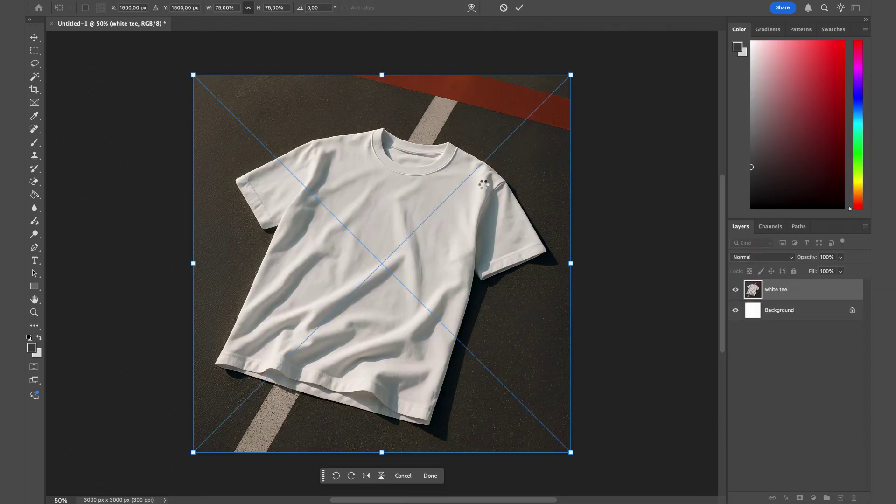
pyautogui.press('Return')
pyautogui.press('z')
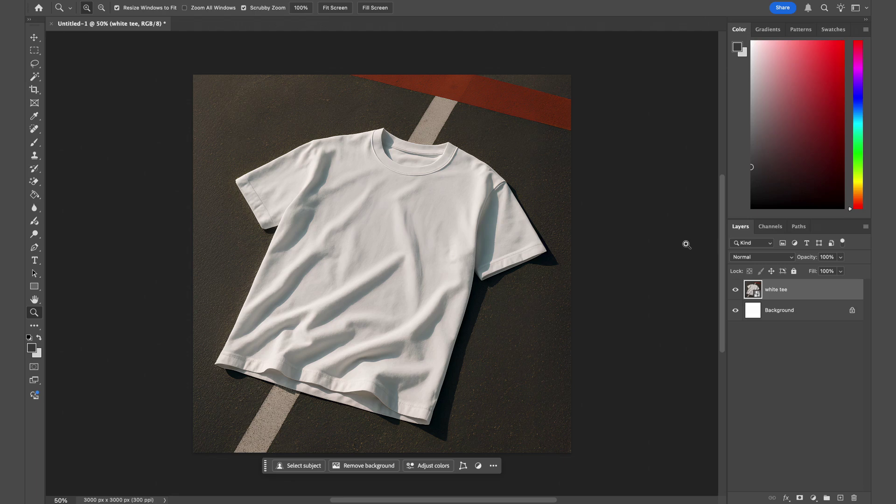
pyautogui.scroll(-1, 504, 234)
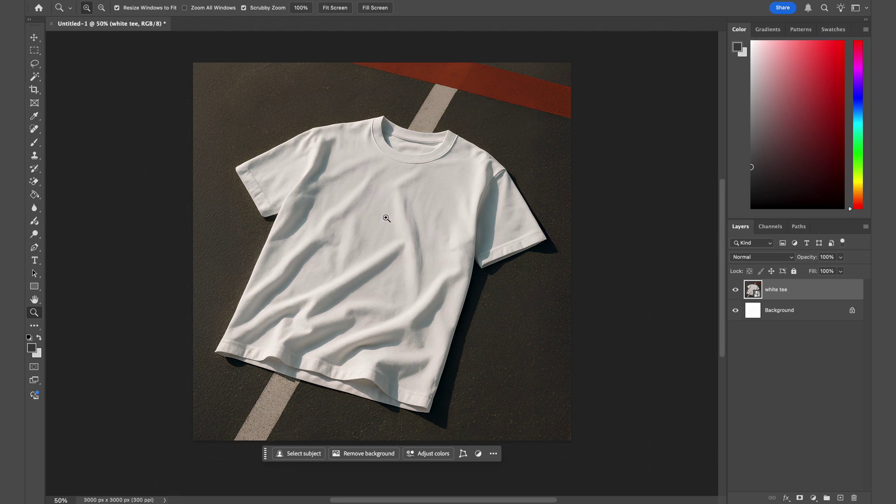
pyautogui.moveTo(386, 218); pyautogui.dragTo(381, 243)
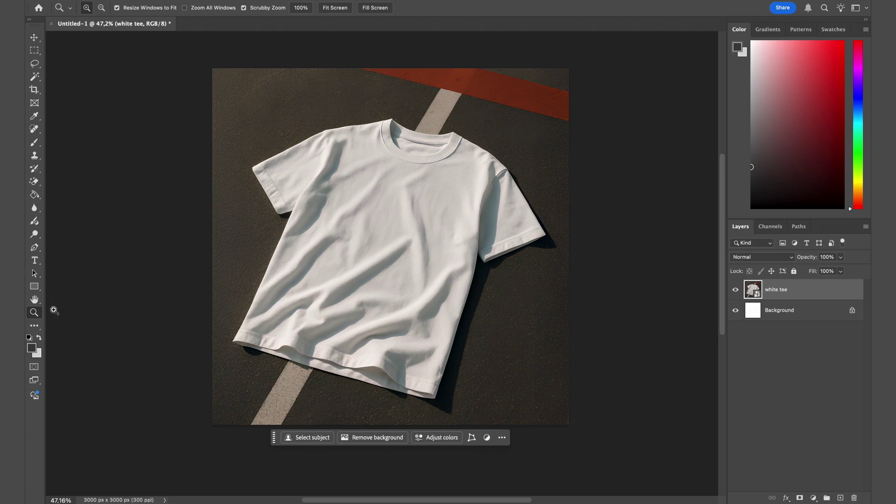
# Draw a rectangle over the tee's chest and size it to 2000 × 2000 px.
pyautogui.click(37, 287)
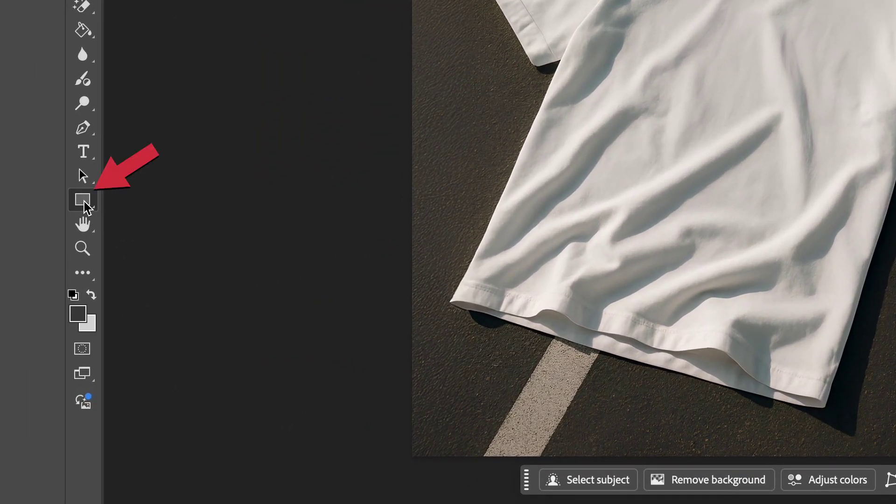
pyautogui.rightClick(85, 202)
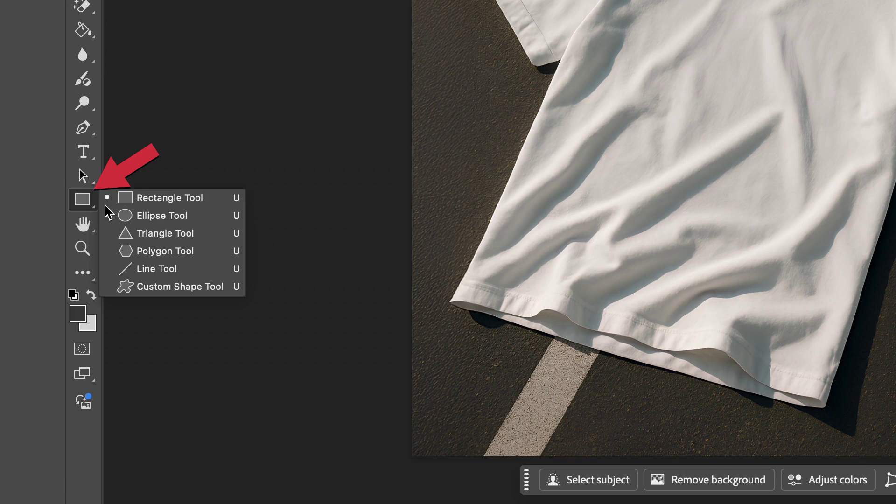
pyautogui.click(141, 199)
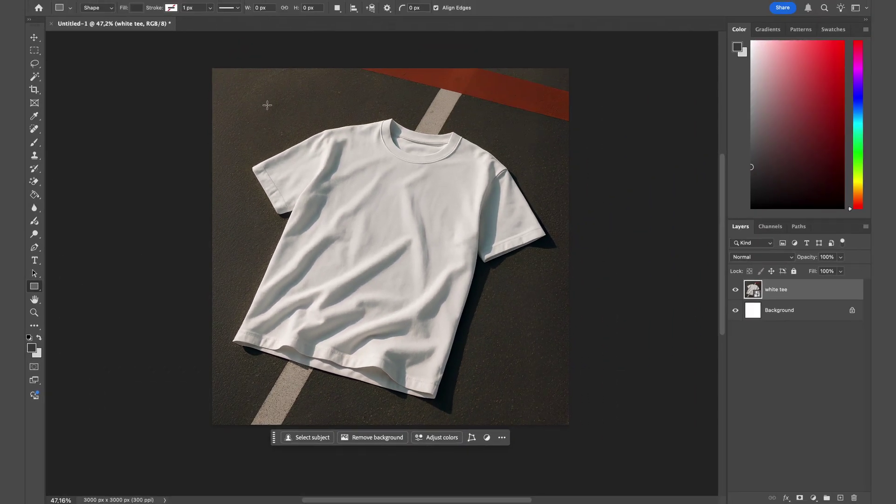
pyautogui.moveTo(244, 121); pyautogui.dragTo(530, 333)
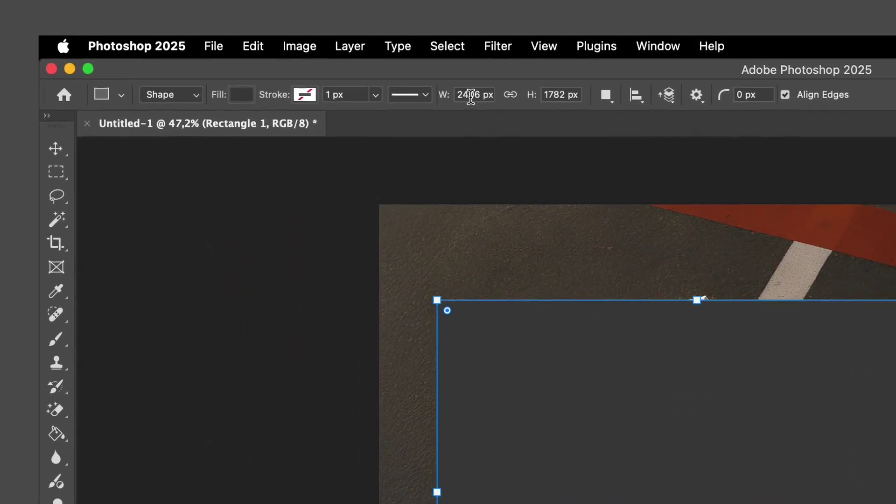
pyautogui.click(263, 8)
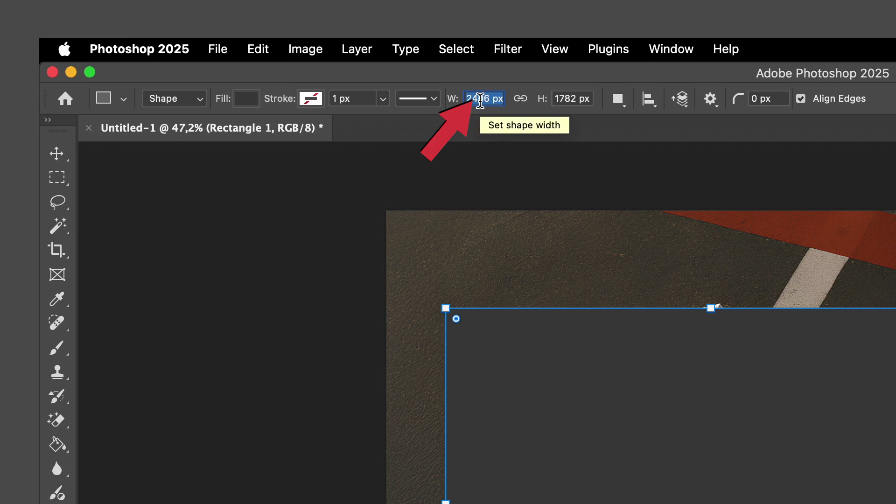
pyautogui.write('2000')
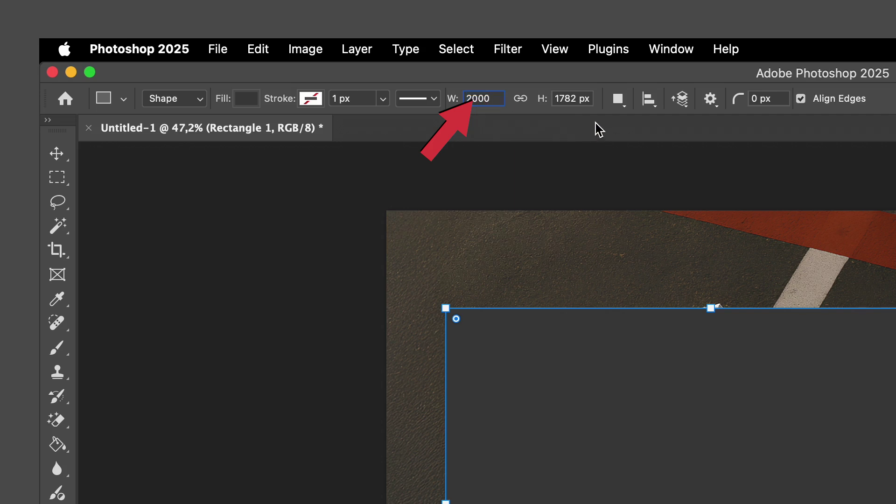
pyautogui.press('Return')
pyautogui.click(564, 99)
pyautogui.write('2000')
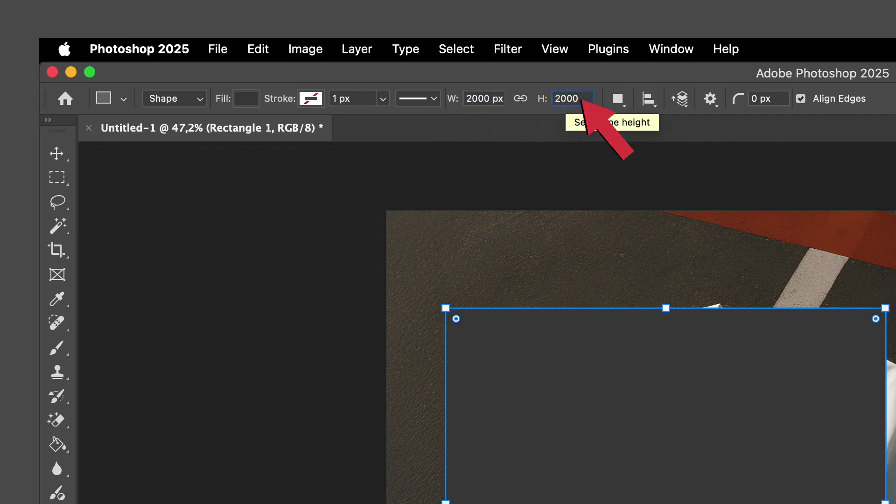
pyautogui.press('Return')
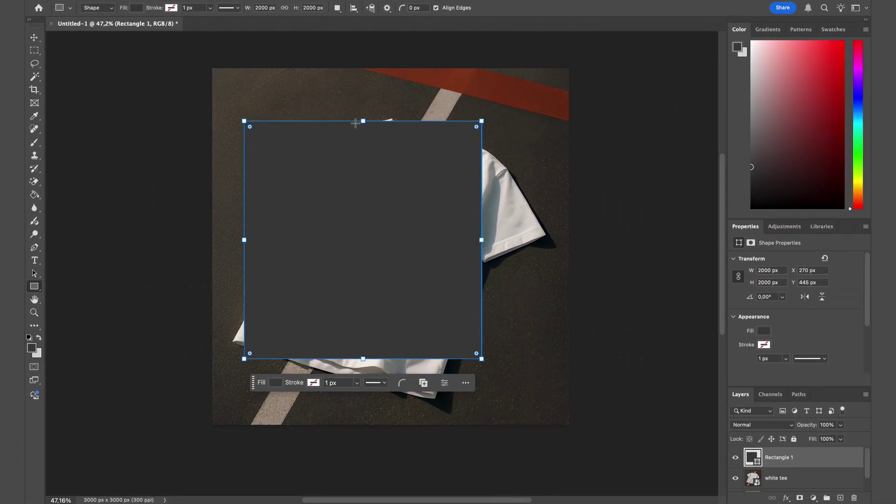
# Fill the square with white and move it right over the tee.
pyautogui.press('v')
pyautogui.click(764, 331)
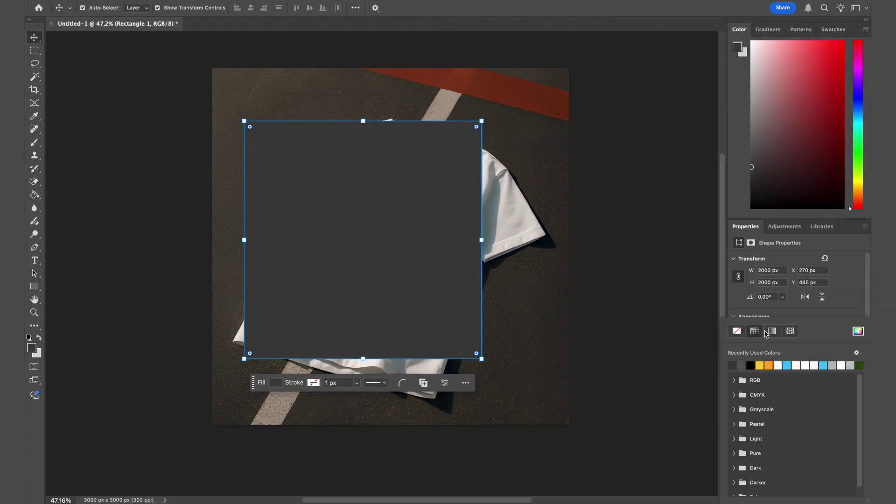
pyautogui.click(779, 364)
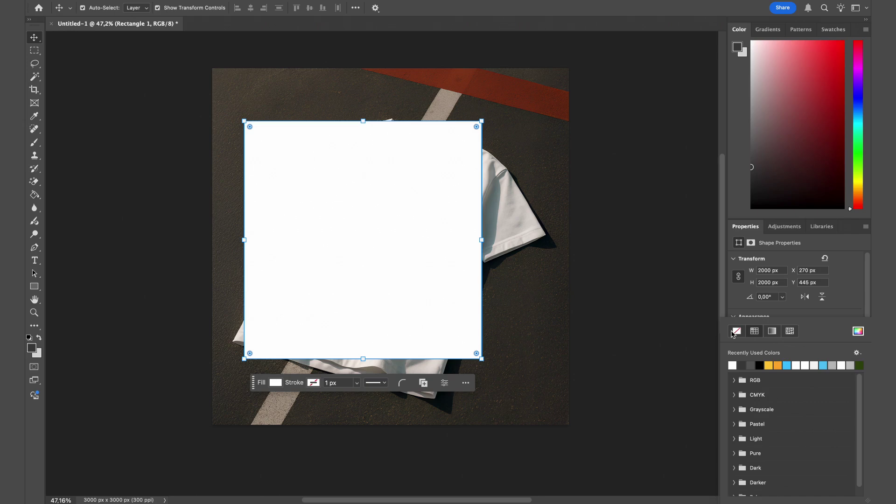
pyautogui.click(651, 277)
pyautogui.moveTo(397, 268); pyautogui.dragTo(426, 267)
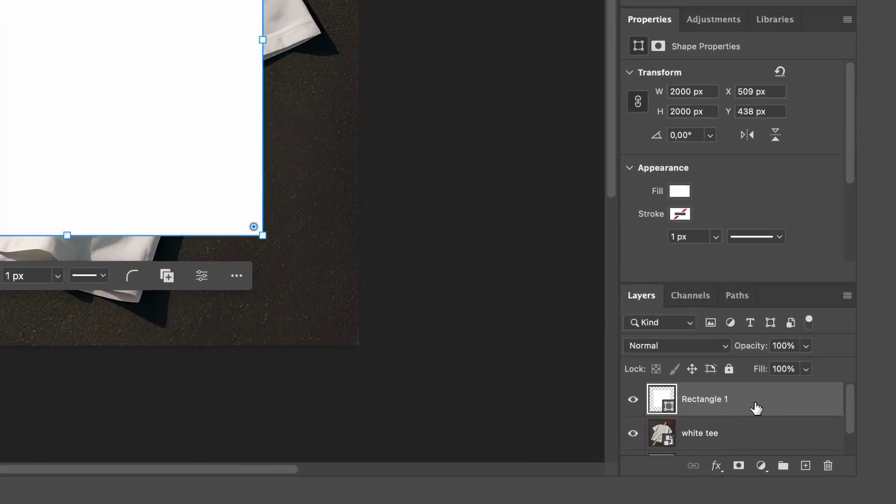
# Convert Rectangle 1 to a smart object and set its opacity to 50%.
pyautogui.rightClick(742, 394)
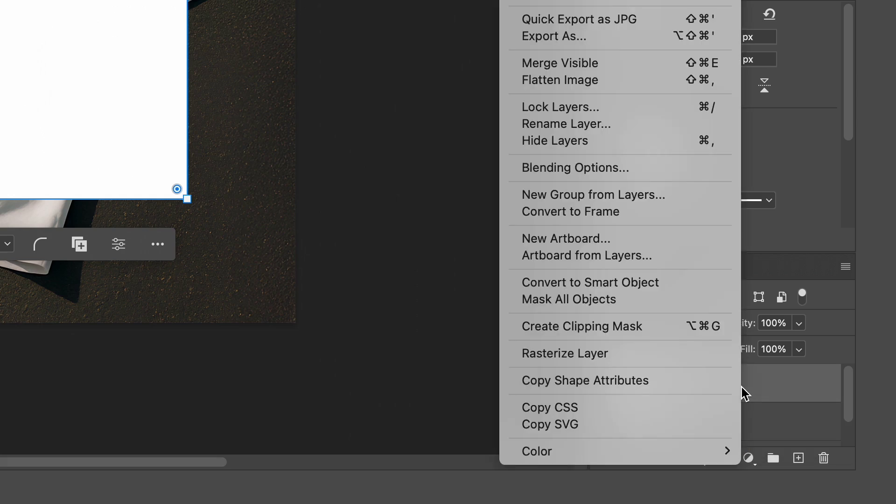
pyautogui.click(654, 286)
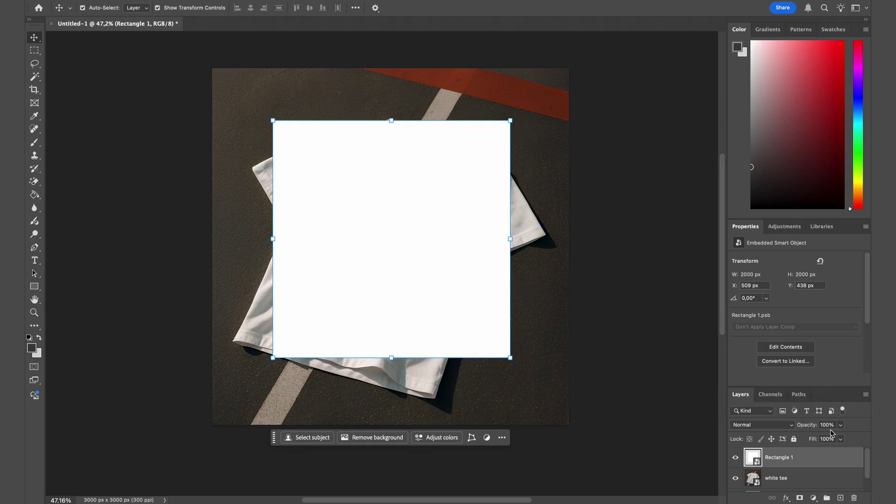
pyautogui.write('30')
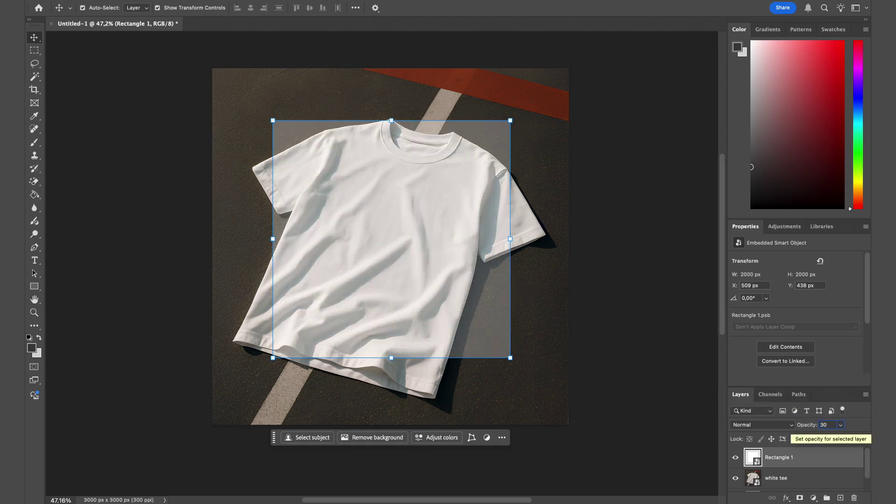
pyautogui.press('BackSpace')
pyautogui.write('50')
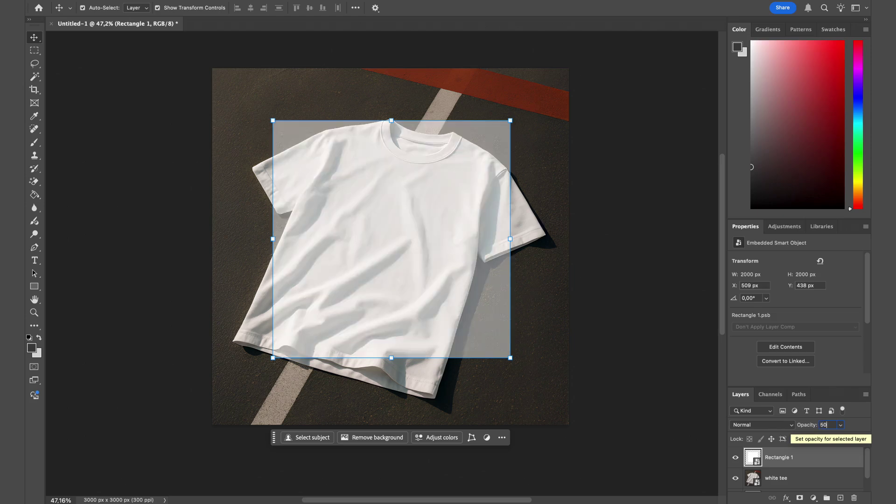
pyautogui.press('Return')
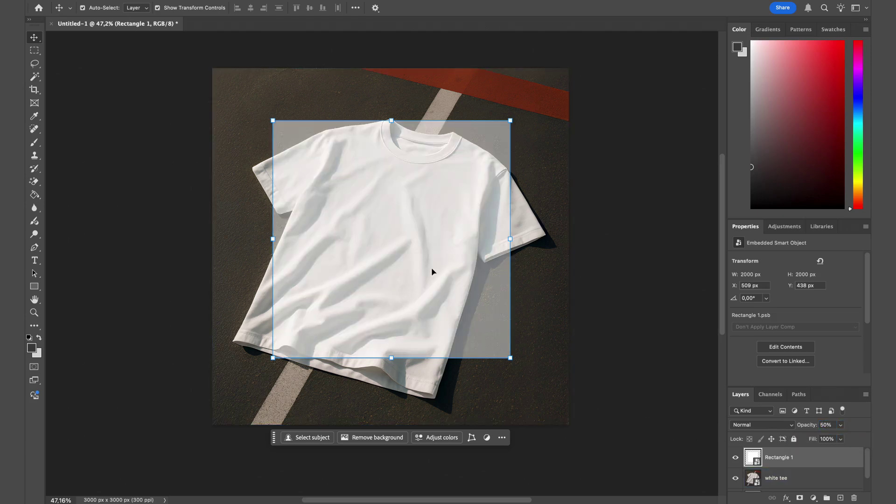
# Scale the rectangle down to about 63% and position it over the shirt chest.
pyautogui.hotkey('ctrl', 't')
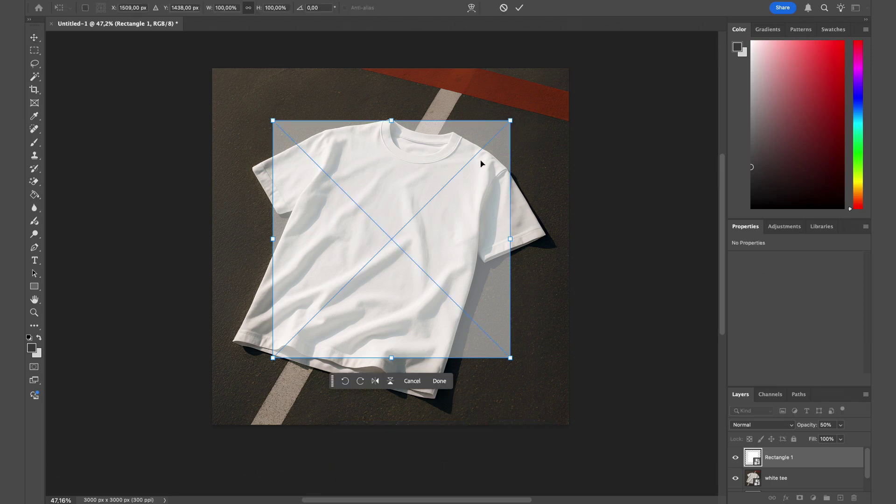
pyautogui.moveTo(510, 121); pyautogui.dragTo(437, 193)
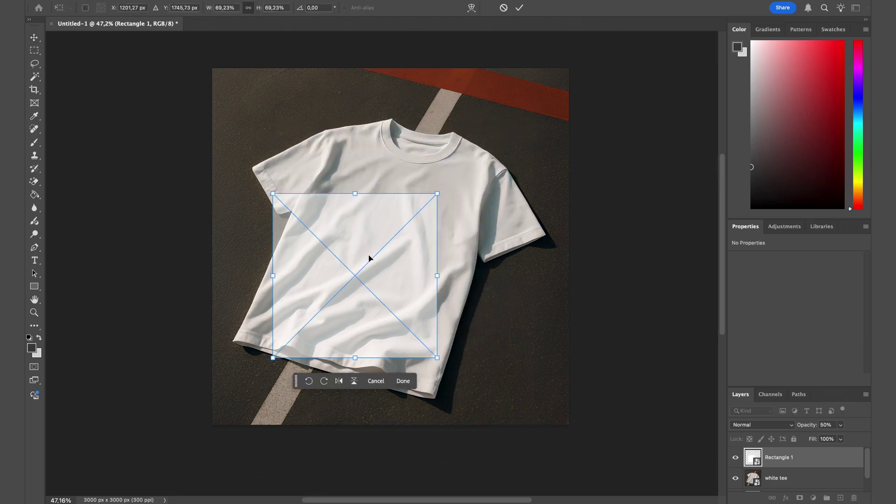
pyautogui.moveTo(370, 256); pyautogui.dragTo(397, 198)
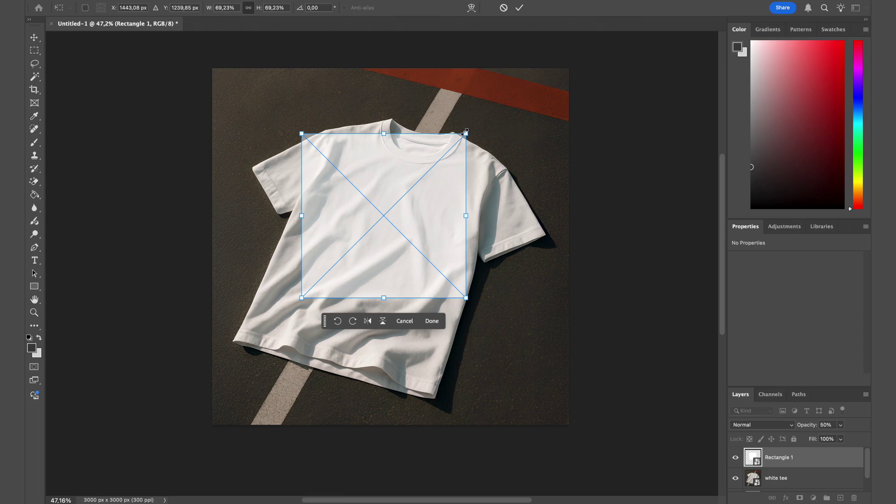
pyautogui.moveTo(465, 132); pyautogui.dragTo(451, 147)
pyautogui.moveTo(409, 218); pyautogui.dragTo(396, 209)
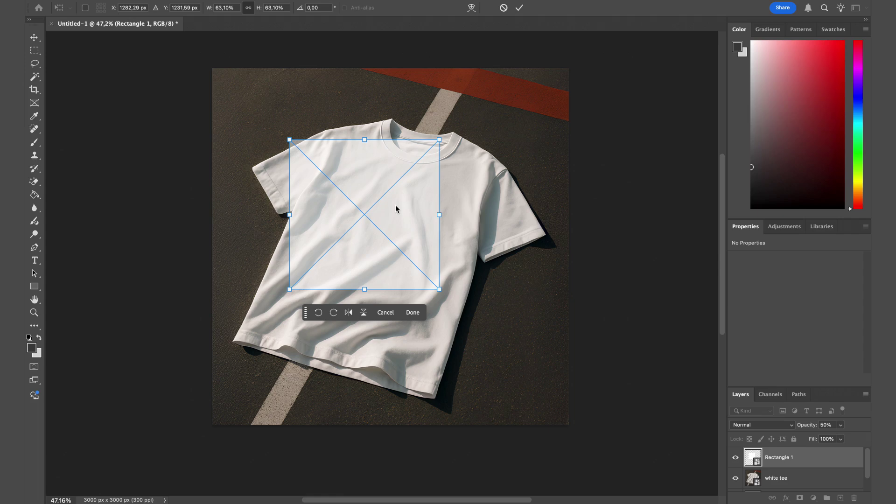
# Distort the rectangle's corners to follow the tee's tilted chest and apply it.
pyautogui.rightClick(396, 205)
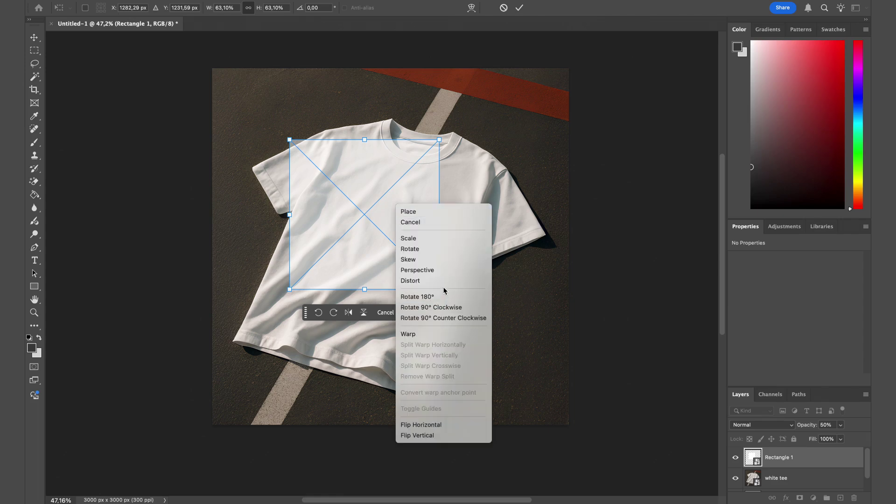
pyautogui.click(424, 281)
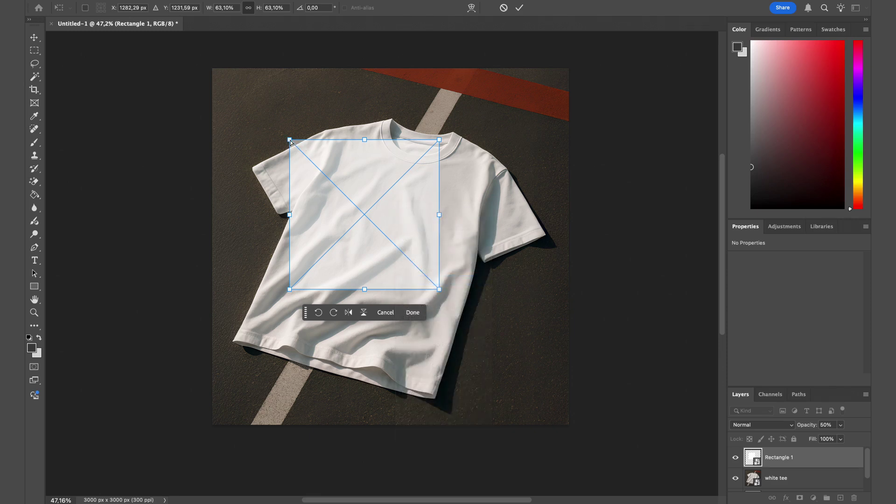
pyautogui.moveTo(289, 140); pyautogui.dragTo(337, 154)
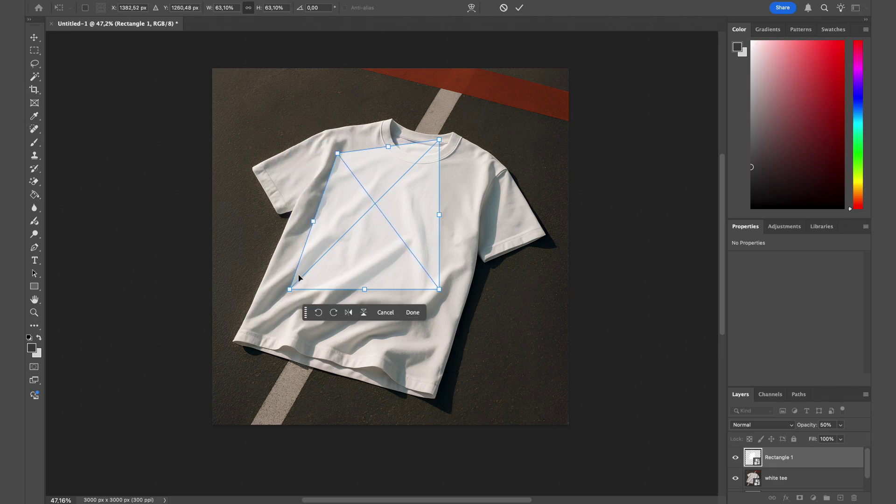
pyautogui.moveTo(292, 289); pyautogui.dragTo(293, 256)
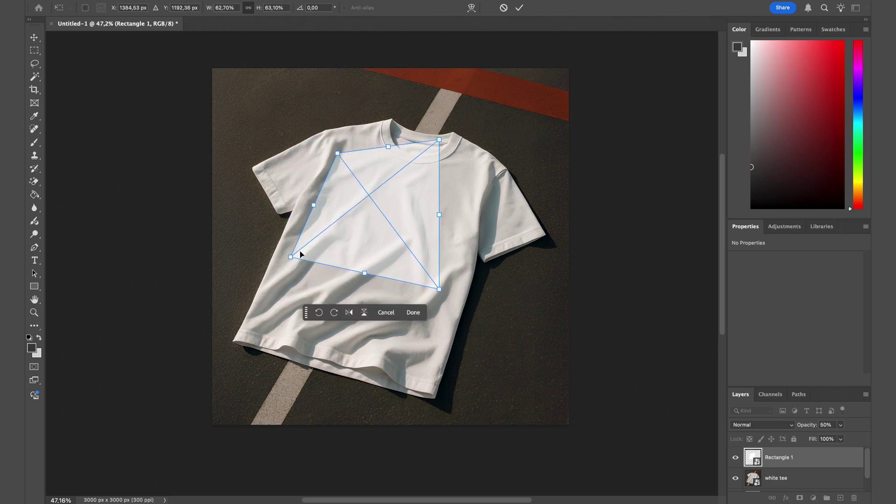
pyautogui.moveTo(439, 139); pyautogui.dragTo(471, 178)
pyautogui.moveTo(440, 290); pyautogui.dragTo(439, 290)
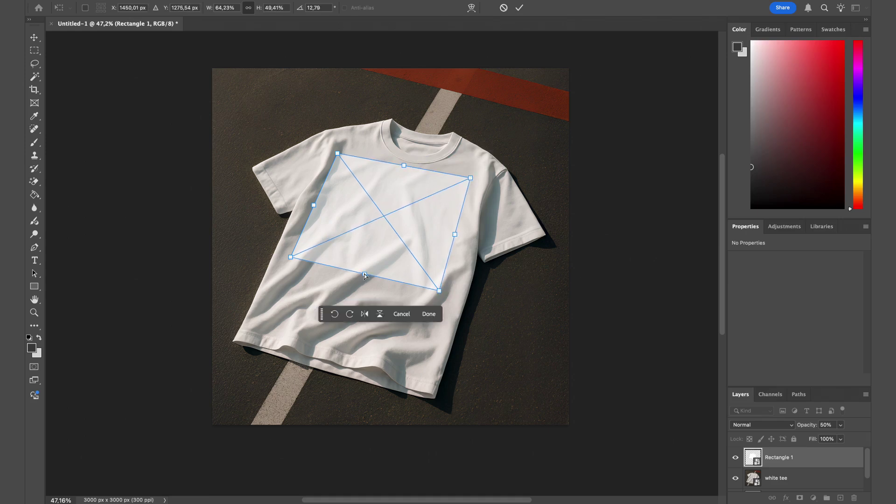
pyautogui.moveTo(364, 276); pyautogui.dragTo(357, 285)
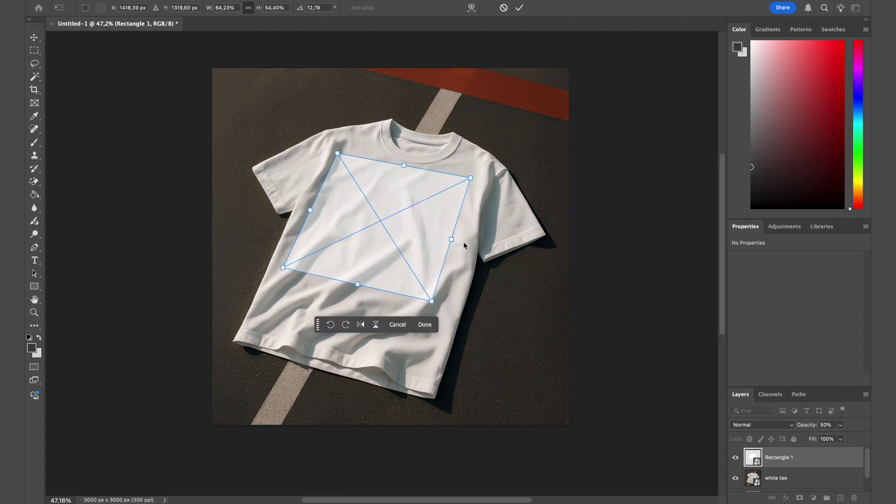
pyautogui.moveTo(451, 240); pyautogui.dragTo(454, 241)
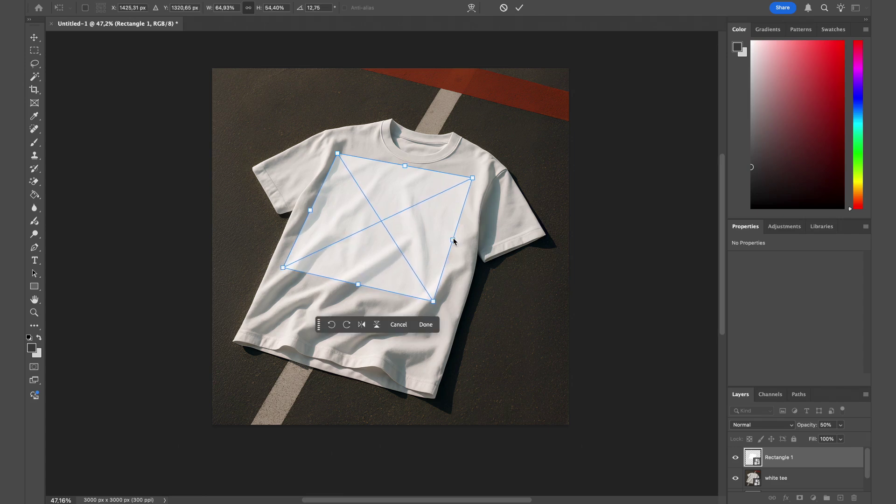
pyautogui.moveTo(375, 224); pyautogui.dragTo(378, 226)
pyautogui.press('Return')
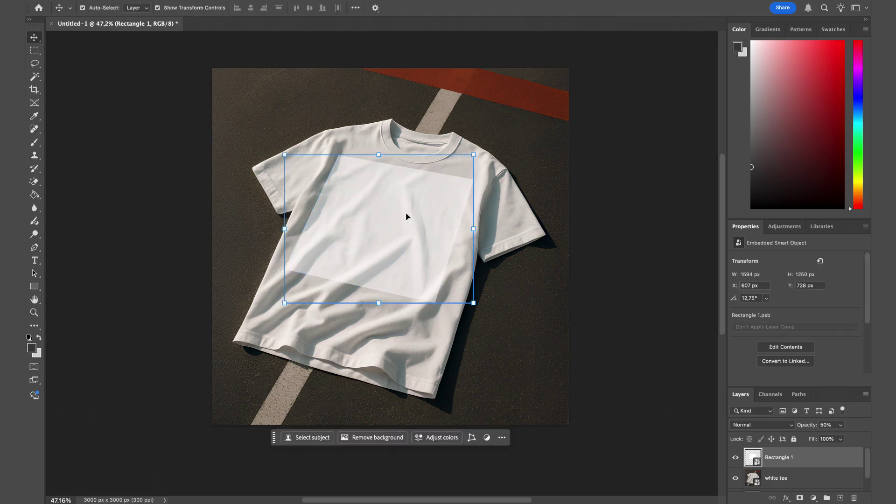
# Zoom in to inspect the rectangle's lower edge, then start Free Transform on it again.
pyautogui.press('z')
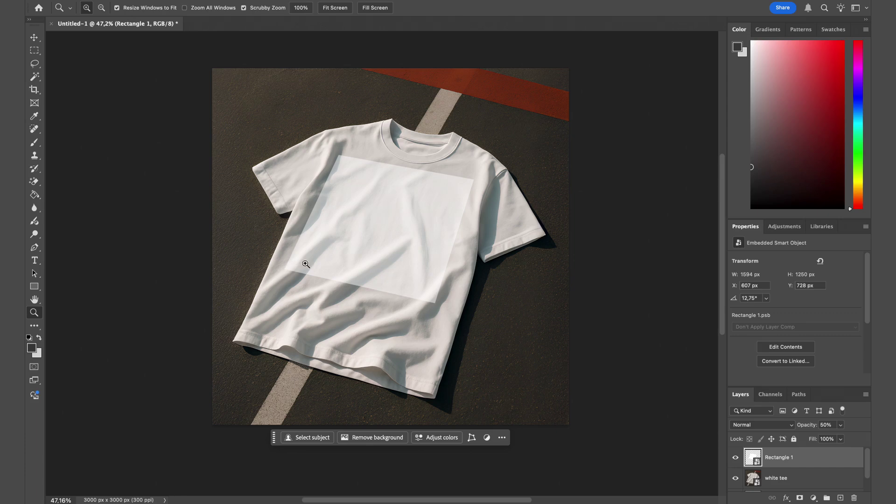
pyautogui.moveTo(306, 264); pyautogui.dragTo(382, 271)
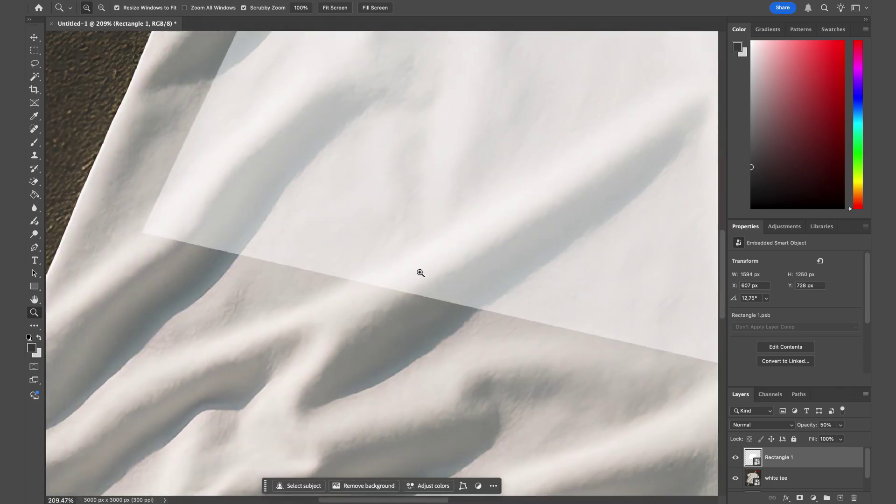
pyautogui.scroll(-5, 420, 273)
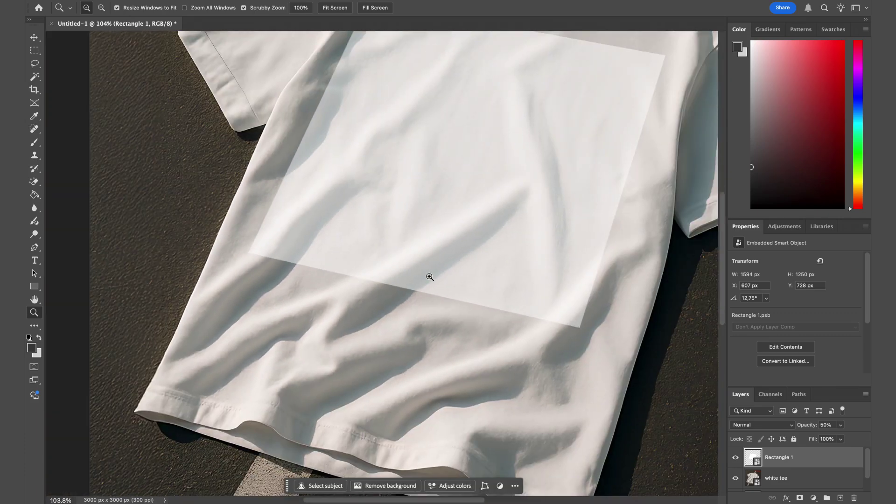
pyautogui.scroll(5, 420, 245)
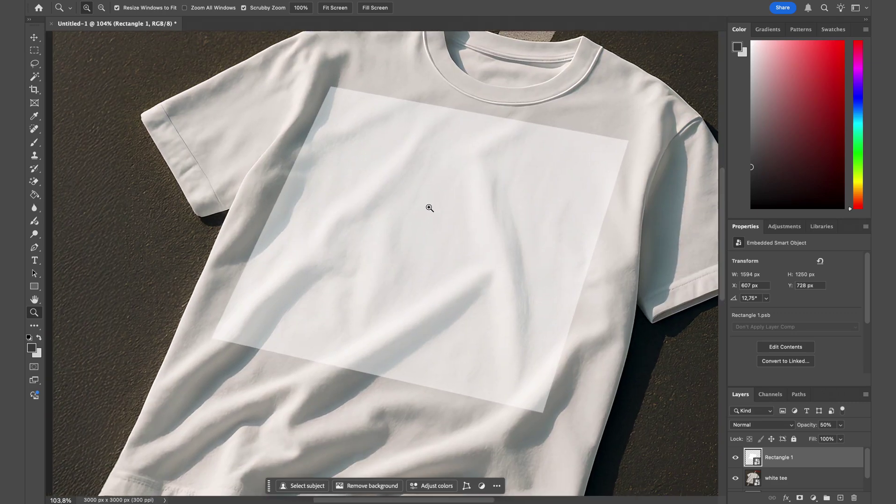
pyautogui.scroll(-3, 430, 208)
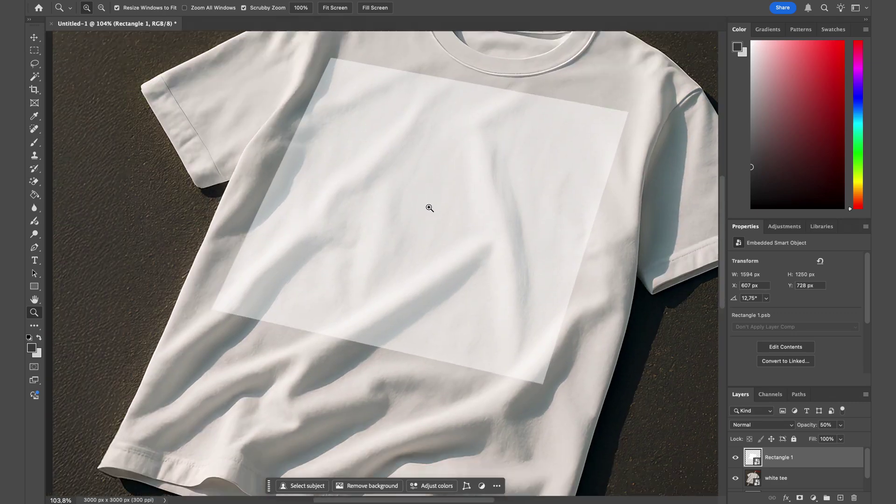
pyautogui.scroll(-2, 414, 201)
pyautogui.hotkey('ctrl', 't')
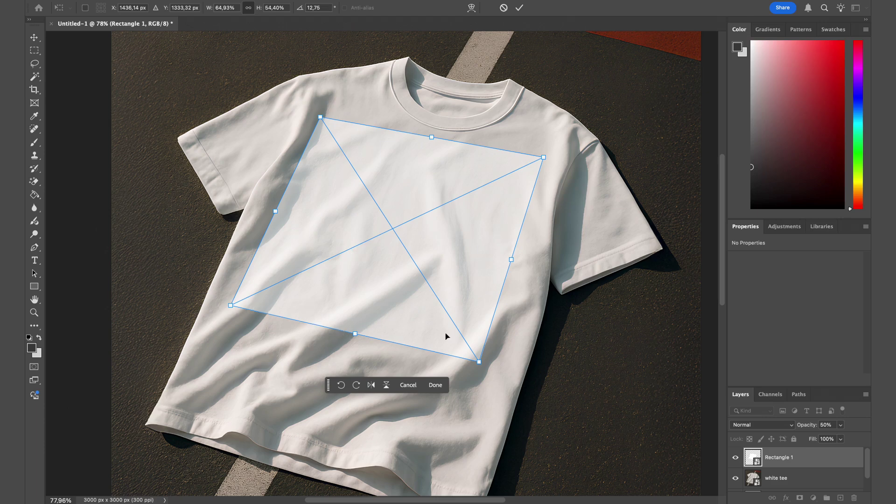
# Switch the transform to Warp and add vertical split lines across the rectangle.
pyautogui.rightClick(395, 237)
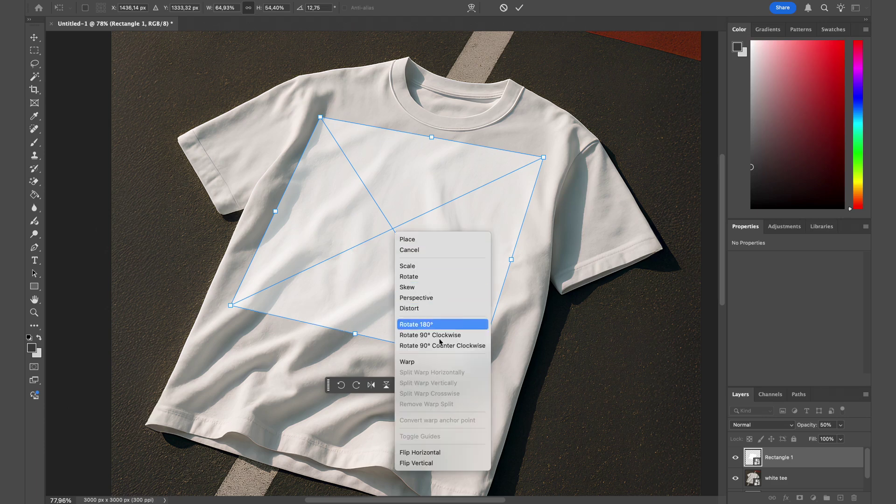
pyautogui.click(443, 360)
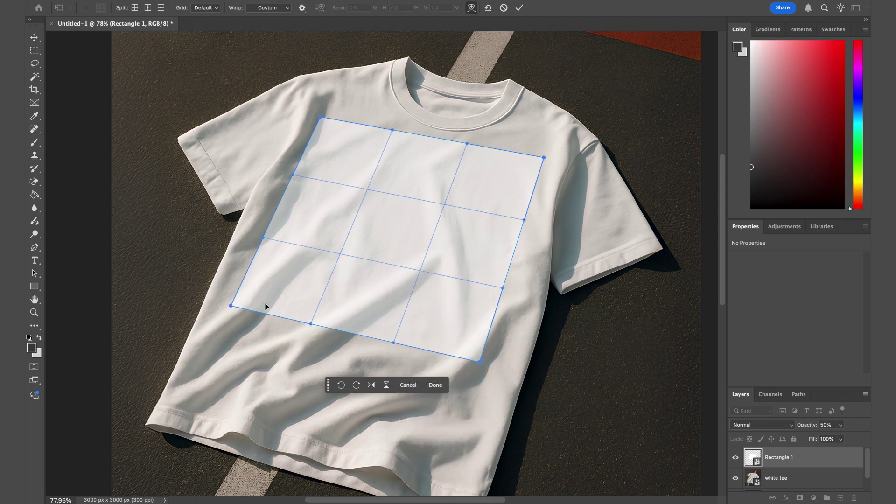
pyautogui.scroll(5, 265, 306)
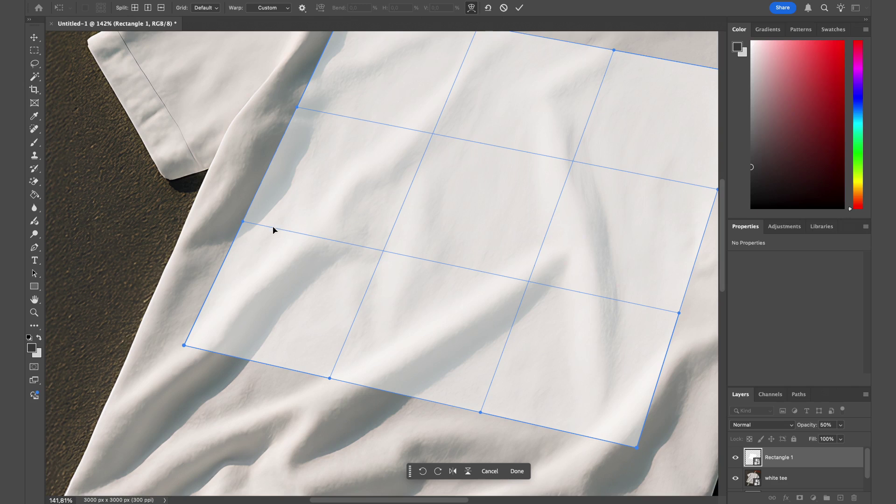
pyautogui.press('ctrl')
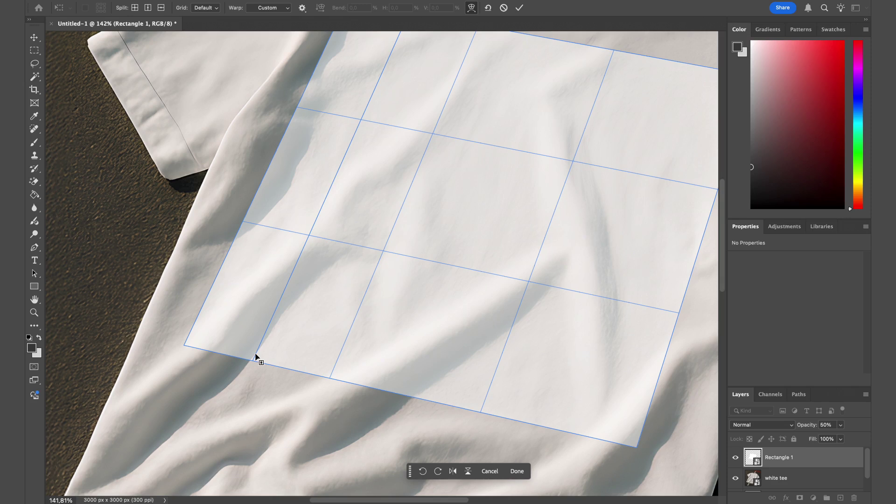
pyautogui.click(258, 357)
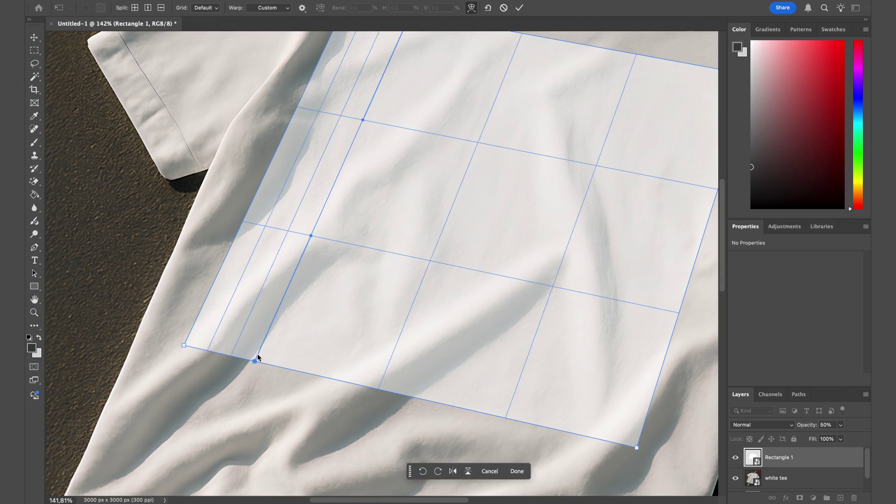
pyautogui.click(331, 372)
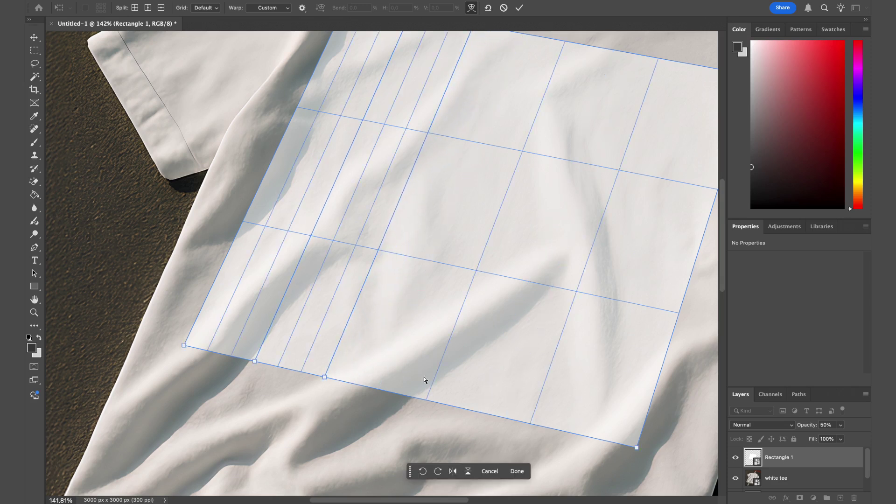
pyautogui.click(423, 388)
pyautogui.hscroll(5, 470, 390)
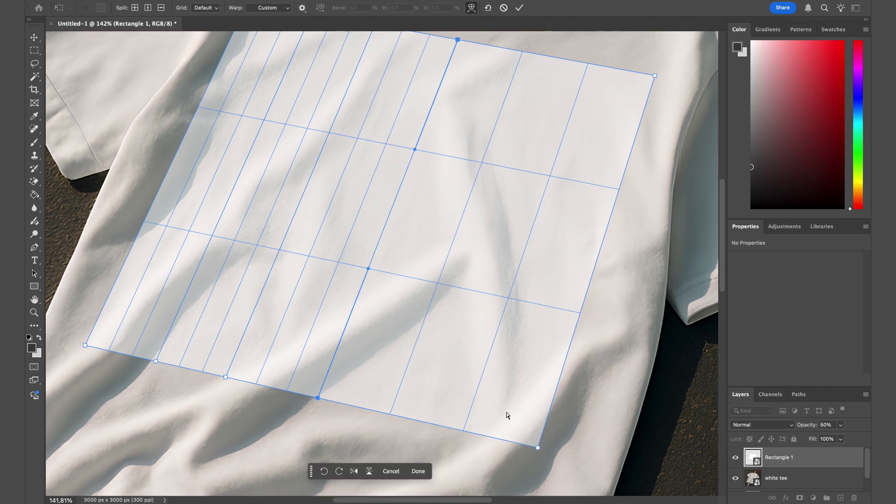
pyautogui.click(478, 416)
# Pull the bottom-left warp corner inward along the tee's fold.
pyautogui.scroll(3, 485, 356)
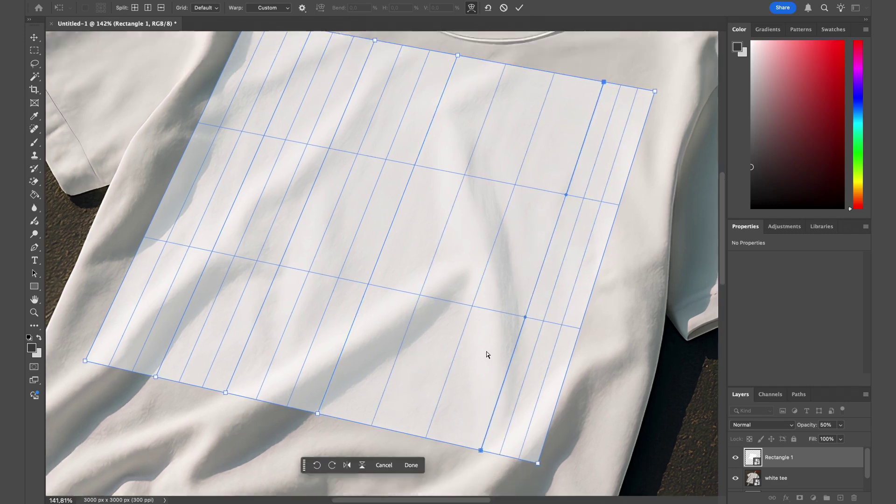
pyautogui.scroll(-3, 486, 354)
pyautogui.hscroll(-5, 486, 354)
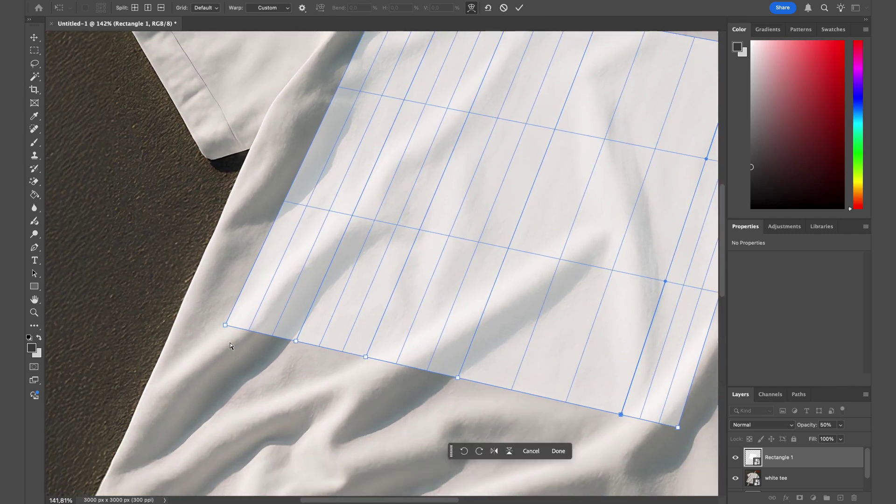
pyautogui.moveTo(225, 325); pyautogui.dragTo(265, 307)
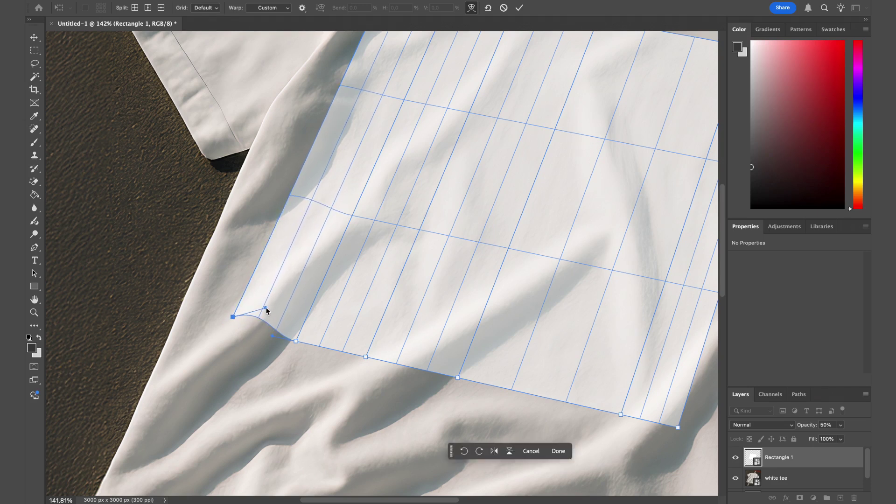
pyautogui.scroll(-2, 327, 322)
pyautogui.hscroll(2, 327, 322)
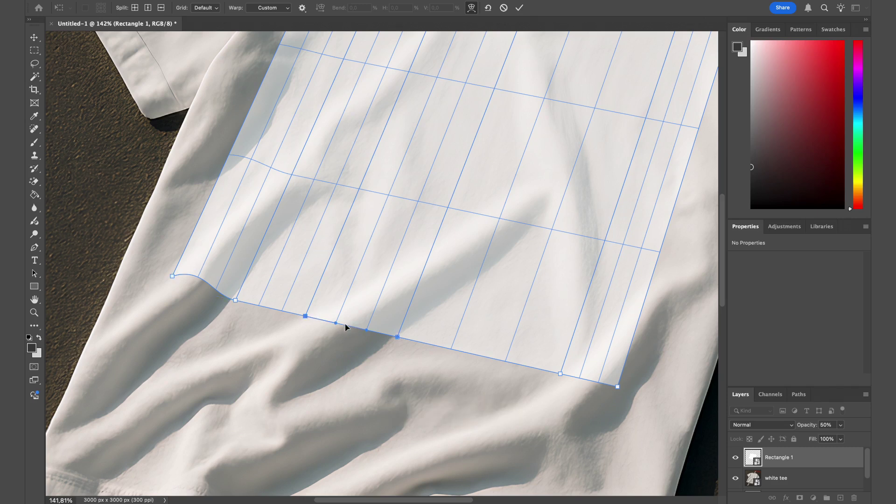
# Bend the warp's bottom edge and raise the bottom-right corner to match the fabric.
pyautogui.moveTo(346, 326); pyautogui.dragTo(348, 317)
pyautogui.click(346, 322)
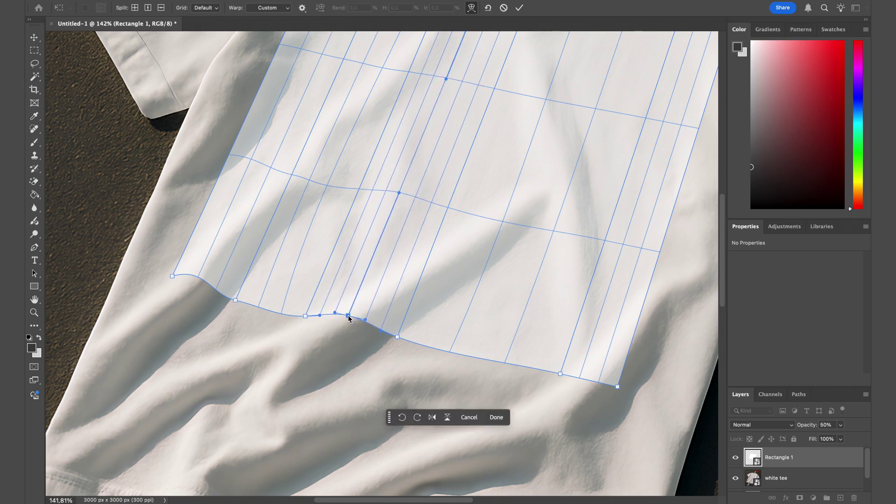
pyautogui.hscroll(5, 349, 318)
pyautogui.scroll(-2, 349, 318)
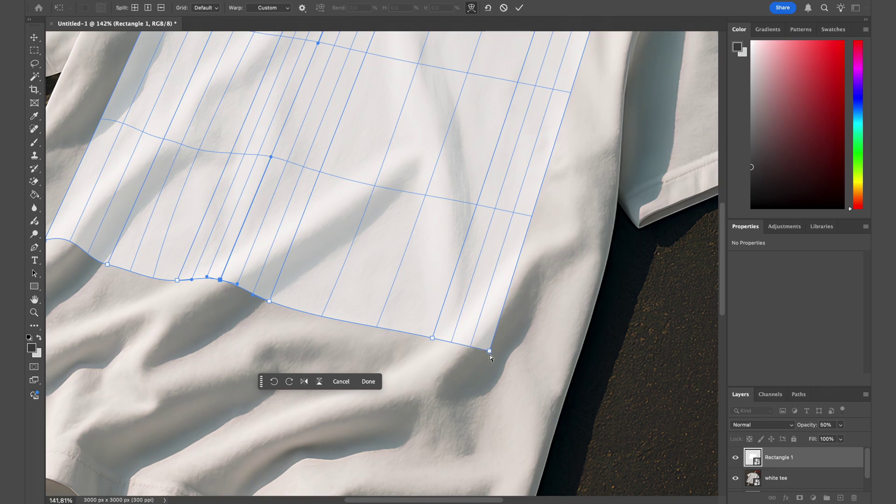
pyautogui.moveTo(489, 352); pyautogui.dragTo(472, 336)
# Add two horizontal splits on the left edge and nudge their points along the folds.
pyautogui.scroll(5, 472, 317)
pyautogui.hscroll(-2, 470, 292)
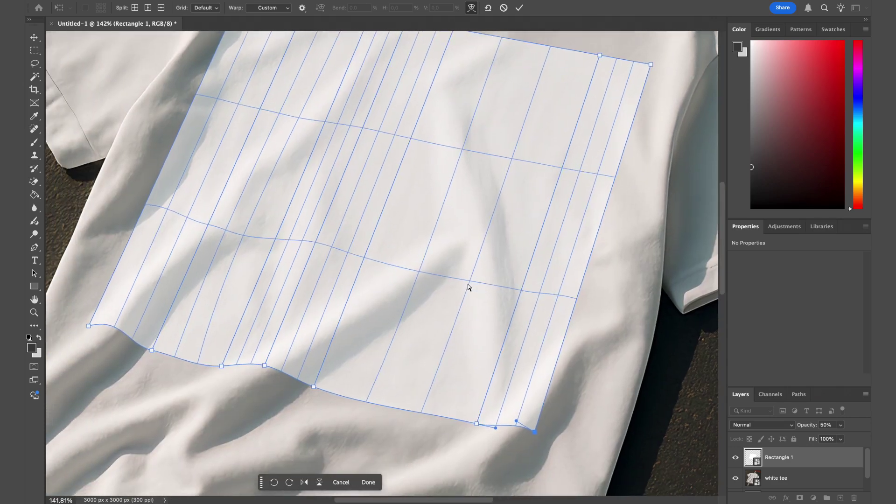
pyautogui.scroll(5, 468, 287)
pyautogui.hscroll(-3, 420, 266)
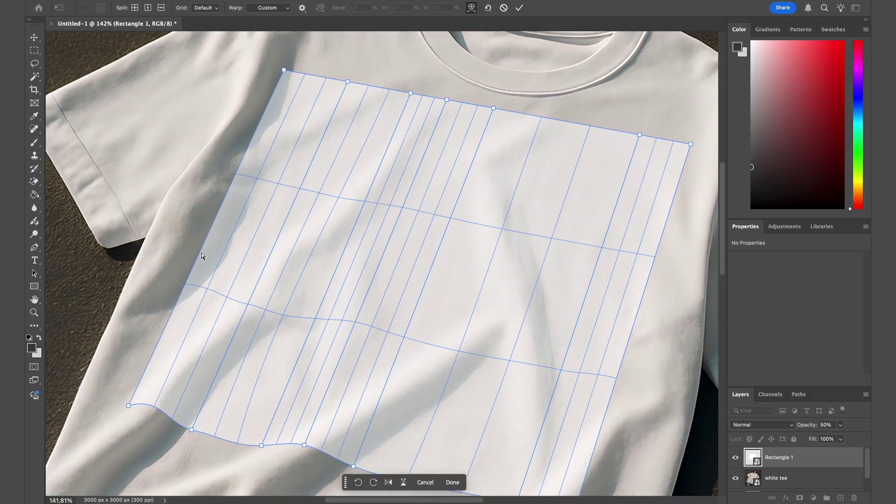
pyautogui.click(206, 246)
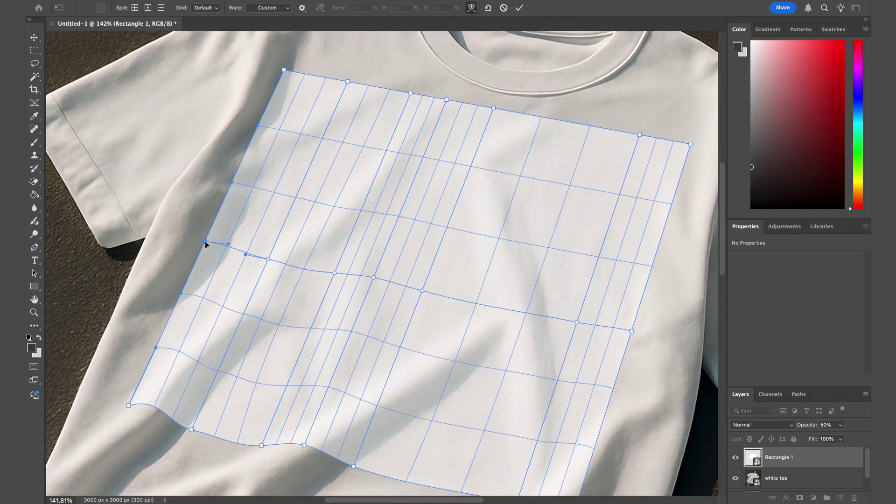
pyautogui.moveTo(210, 245); pyautogui.dragTo(211, 246)
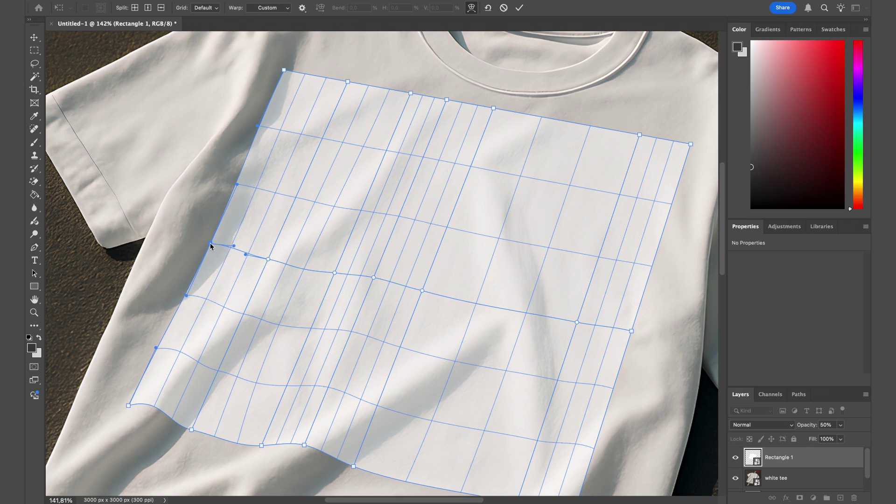
pyautogui.click(187, 297)
pyautogui.moveTo(186, 297); pyautogui.dragTo(182, 296)
# Nudge a top-edge warp point to match the fabric.
pyautogui.scroll(3, 213, 202)
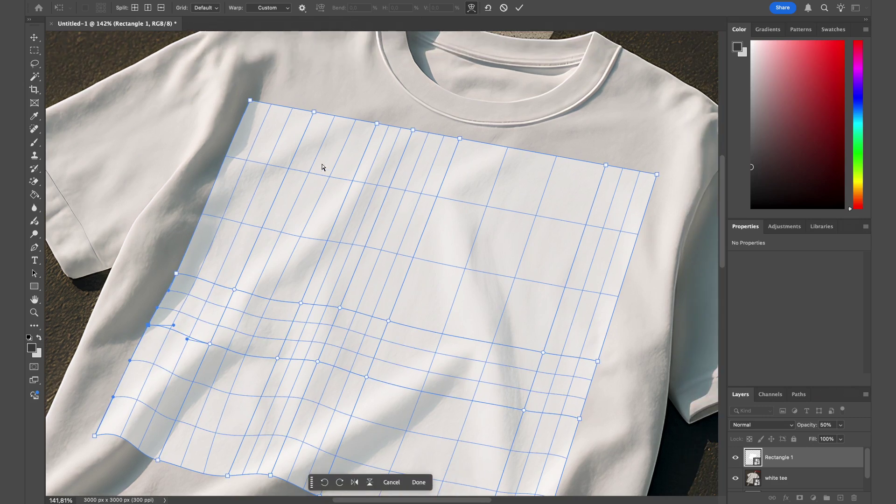
pyautogui.hscroll(3, 321, 164)
pyautogui.click(450, 144)
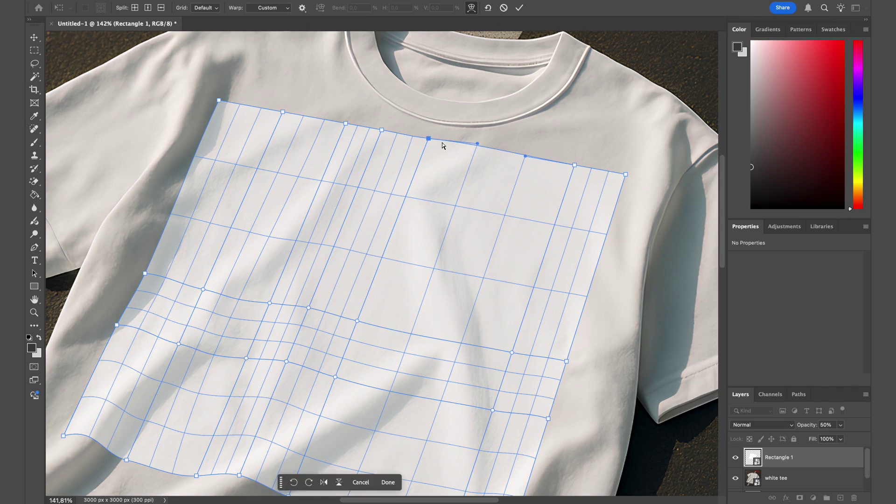
pyautogui.click(427, 139)
pyautogui.moveTo(426, 142); pyautogui.dragTo(430, 142)
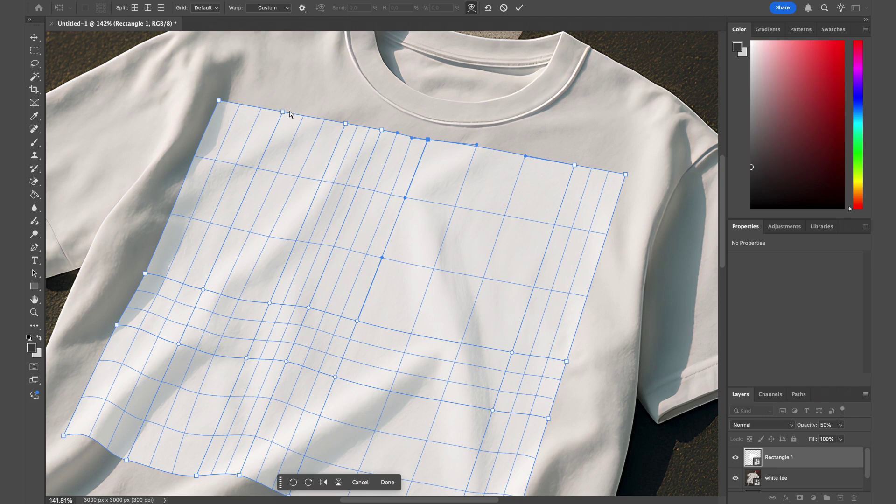
# Apply the warp, zoom out to the whole tee, and hide the Rectangle 1 layer.
pyautogui.press('Return')
pyautogui.press('z')
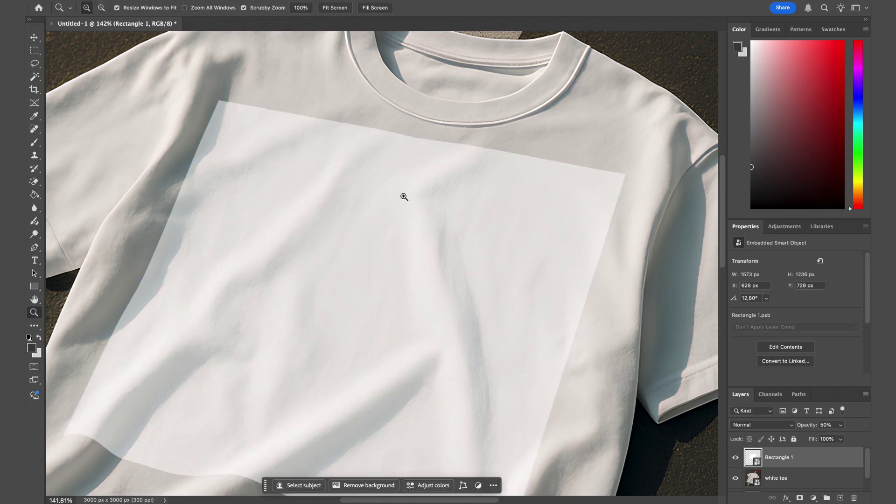
pyautogui.moveTo(404, 194); pyautogui.dragTo(416, 226)
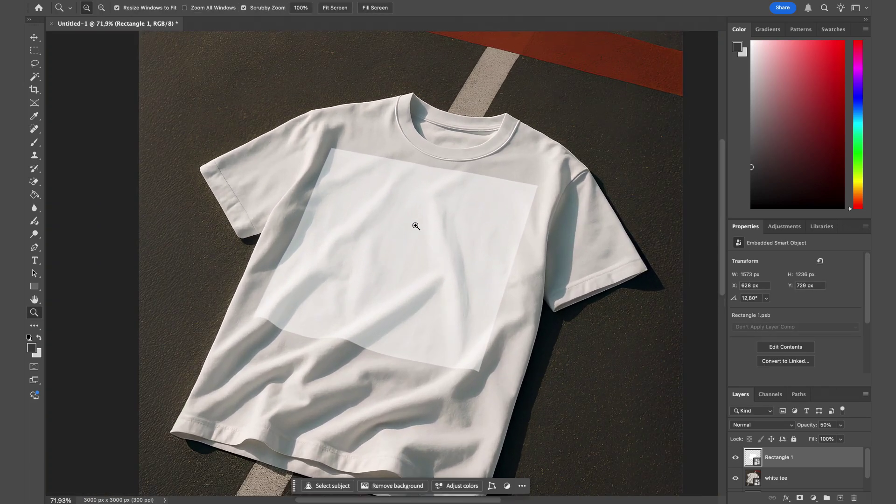
pyautogui.scroll(-3, 572, 307)
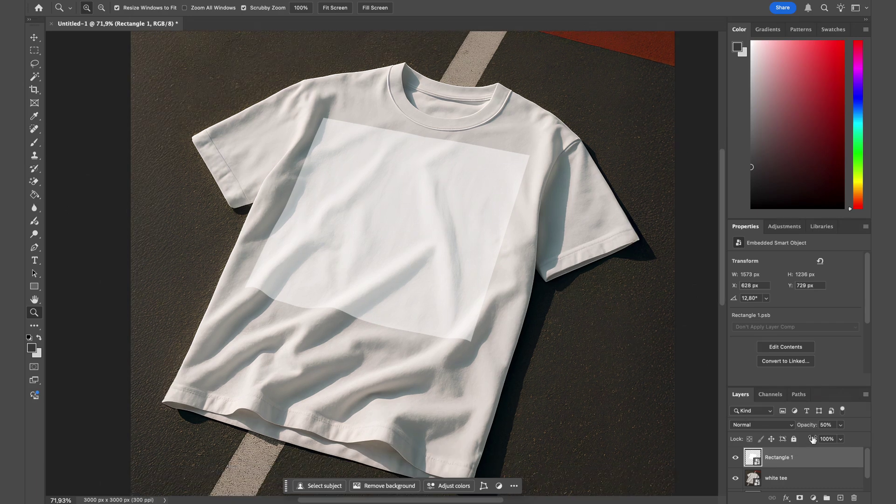
pyautogui.click(735, 458)
pyautogui.moveTo(551, 285); pyautogui.dragTo(513, 274)
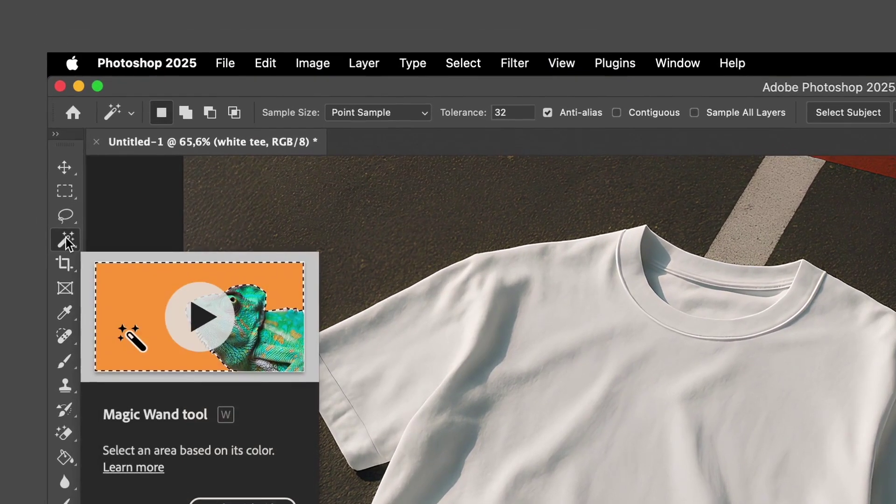
# Select the tee with an enlarged Quick Selection brush and copy it to a new layer.
pyautogui.rightClick(67, 242)
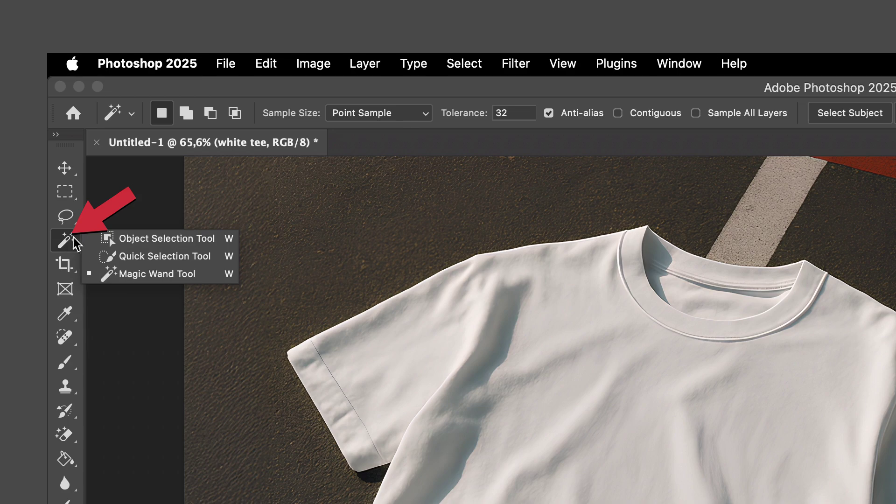
pyautogui.click(127, 258)
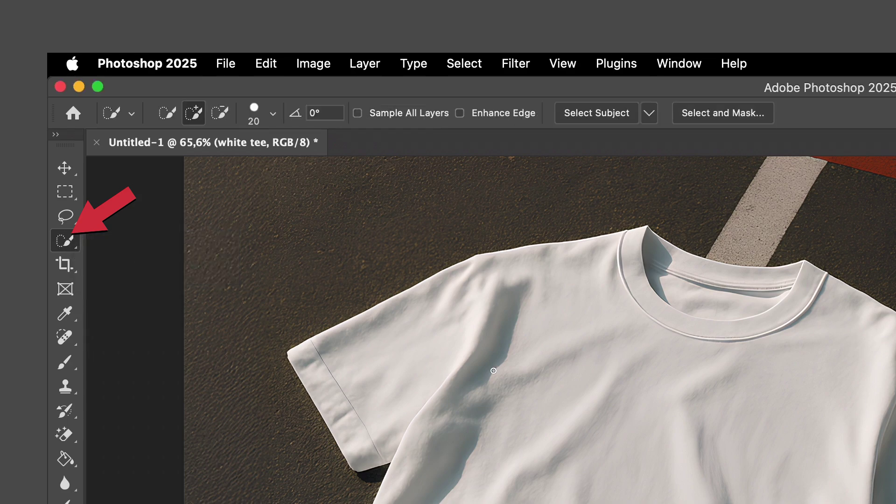
pyautogui.press(']')
pyautogui.press(']')
pyautogui.press(']')
pyautogui.press(']')
pyautogui.press(']')
pyautogui.press(']')
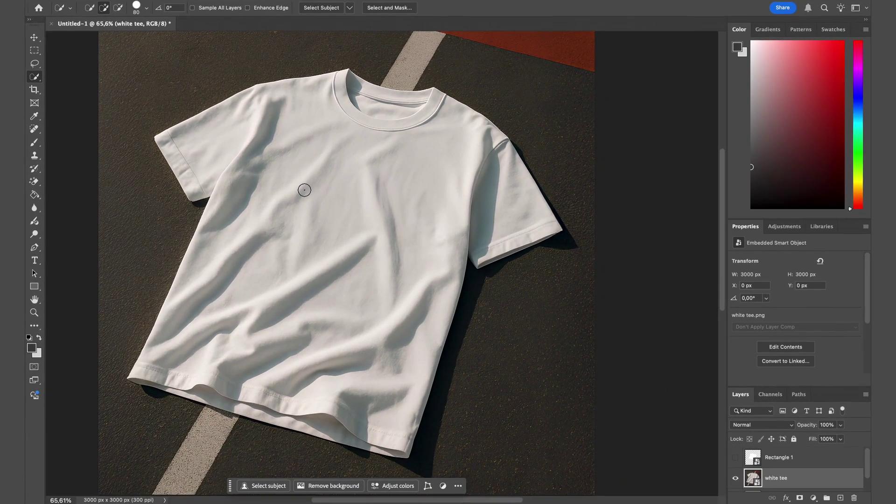
pyautogui.press(']')
pyautogui.press(']')
pyautogui.press(']')
pyautogui.press(']')
pyautogui.moveTo(252, 274)
pyautogui.mouseDown()
pyautogui.moveTo(274, 204)
pyautogui.moveTo(309, 157)
pyautogui.moveTo(308, 142)
pyautogui.moveTo(247, 138)
pyautogui.moveTo(410, 135)
pyautogui.moveTo(455, 154)
pyautogui.mouseUp()
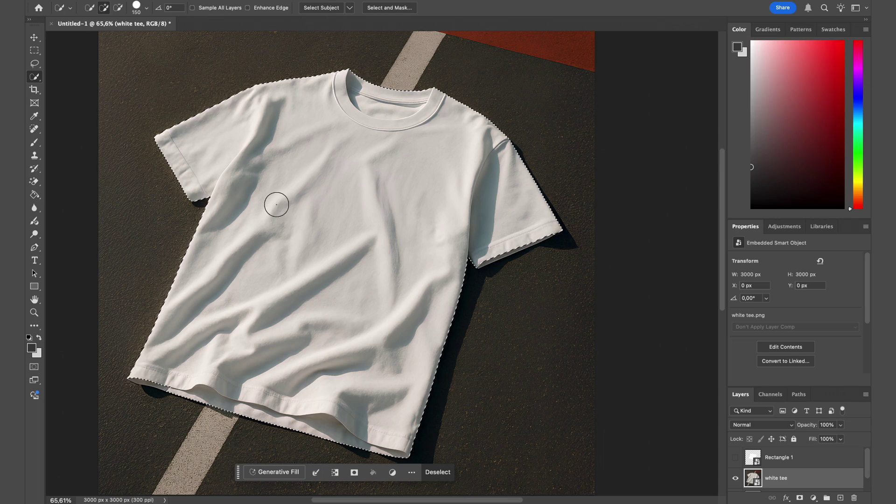
pyautogui.hotkey('ctrl', 'j')
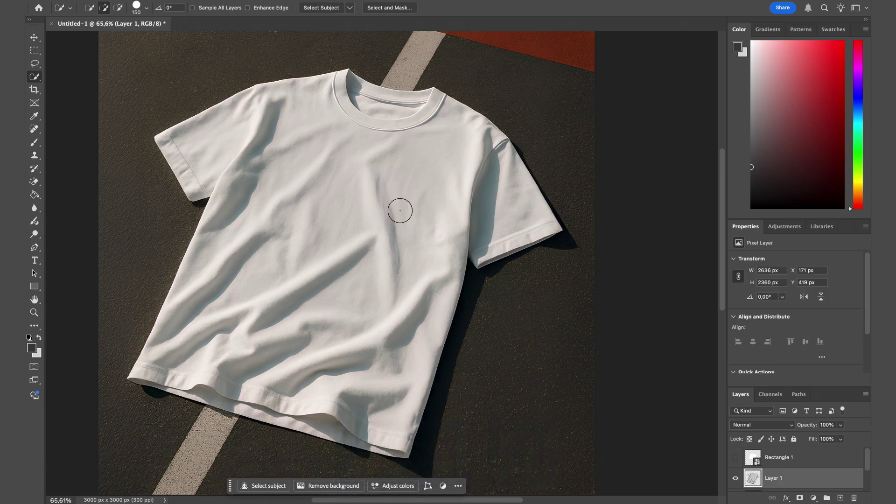
# Duplicate Layer 1 and move the copy higher in the layer stack.
pyautogui.hotkey('ctrl', 'j')
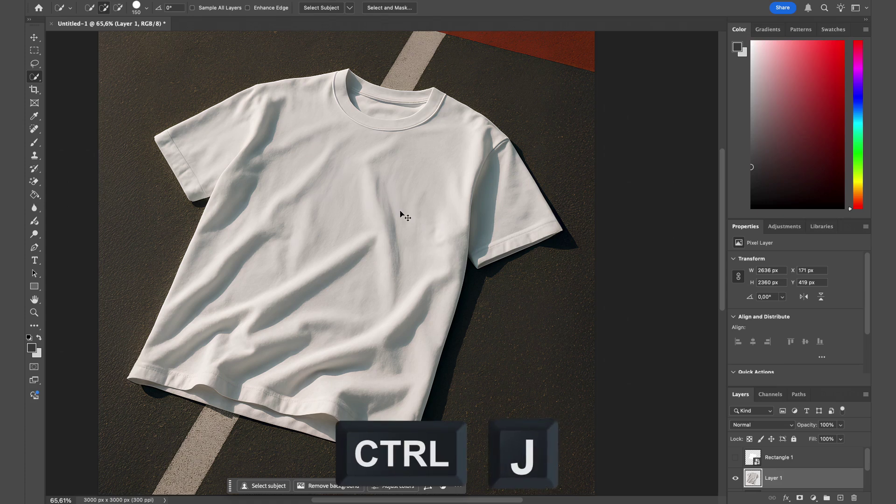
pyautogui.scroll(-1, 806, 464)
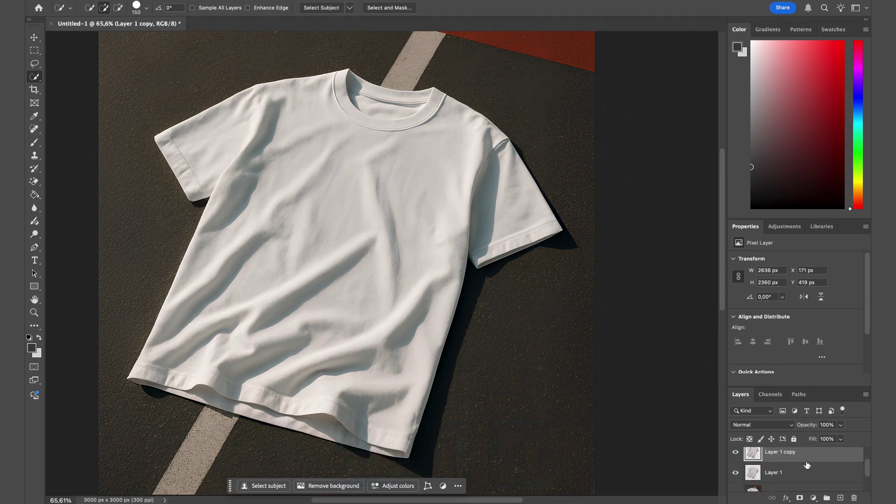
pyautogui.moveTo(805, 472)
pyautogui.mouseDown()
pyautogui.moveTo(816, 469)
pyautogui.moveTo(815, 482)
pyautogui.moveTo(790, 476)
pyautogui.moveTo(815, 457)
pyautogui.mouseUp()
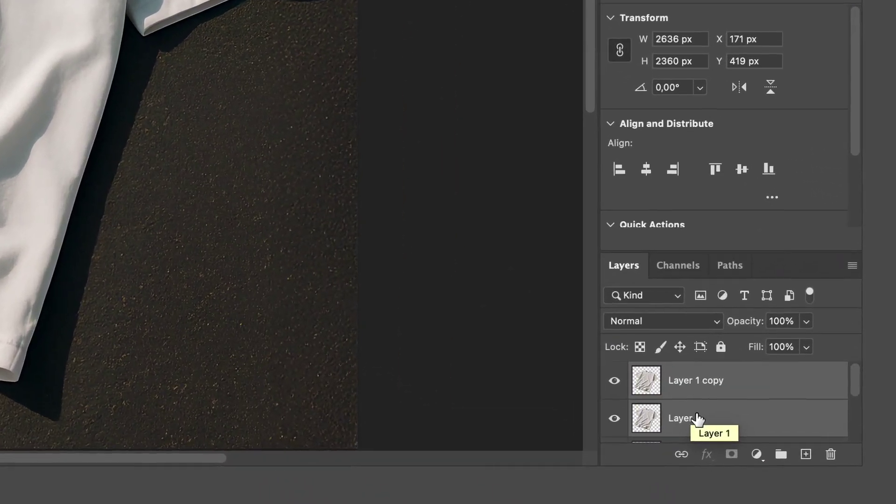
# Name the tee layers 'shadows' and 'highlights', then hide highlights.
pyautogui.doubleClick(733, 446)
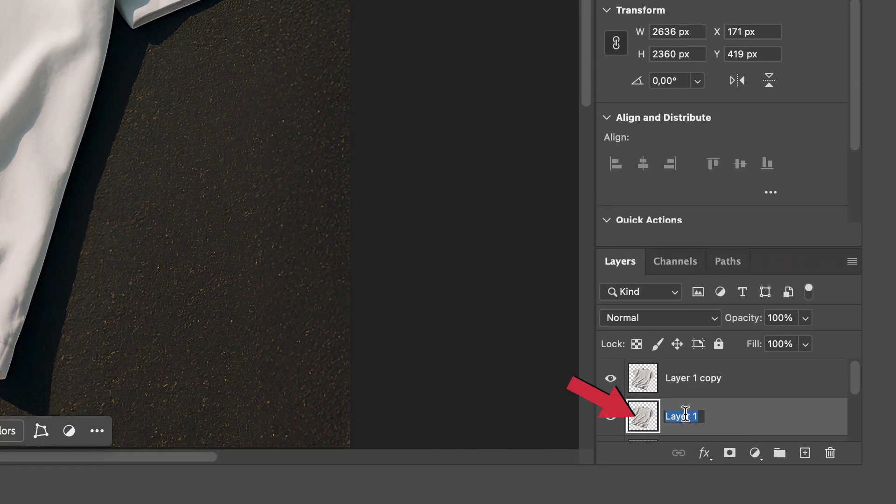
pyautogui.write('shadows')
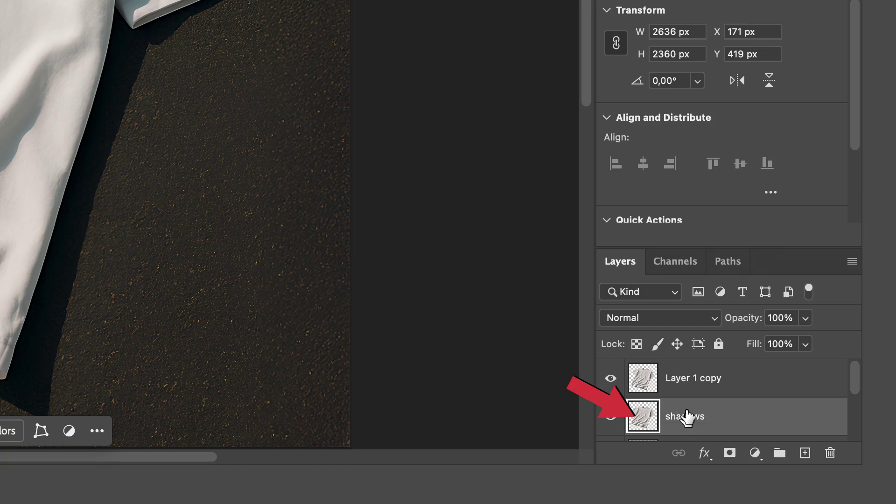
pyautogui.press('Return')
pyautogui.doubleClick(716, 378)
pyautogui.write('hig')
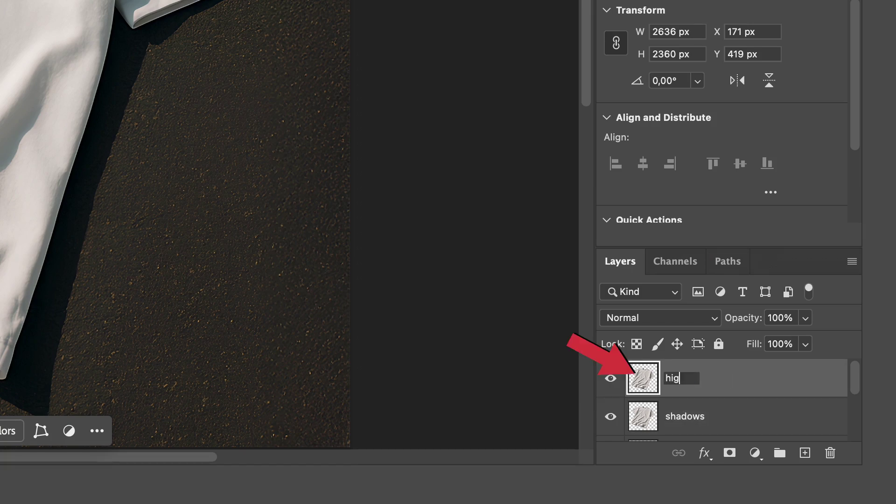
pyautogui.write('hlights')
pyautogui.press('Return')
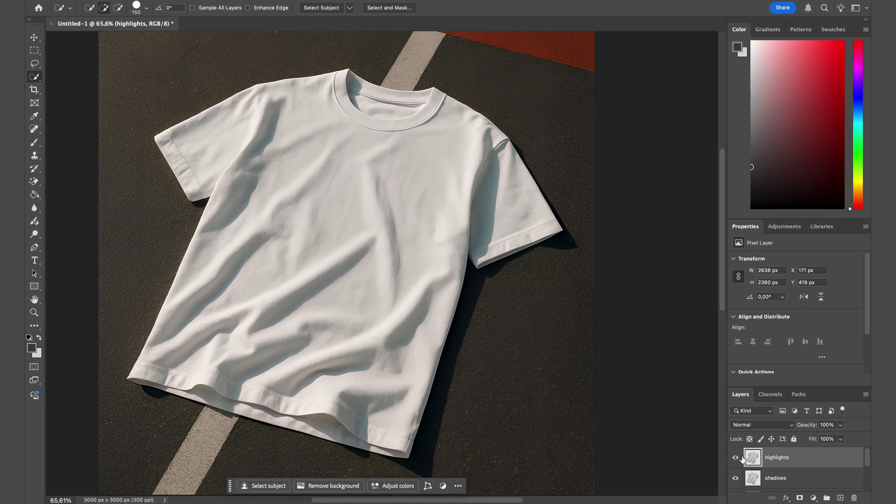
pyautogui.click(740, 458)
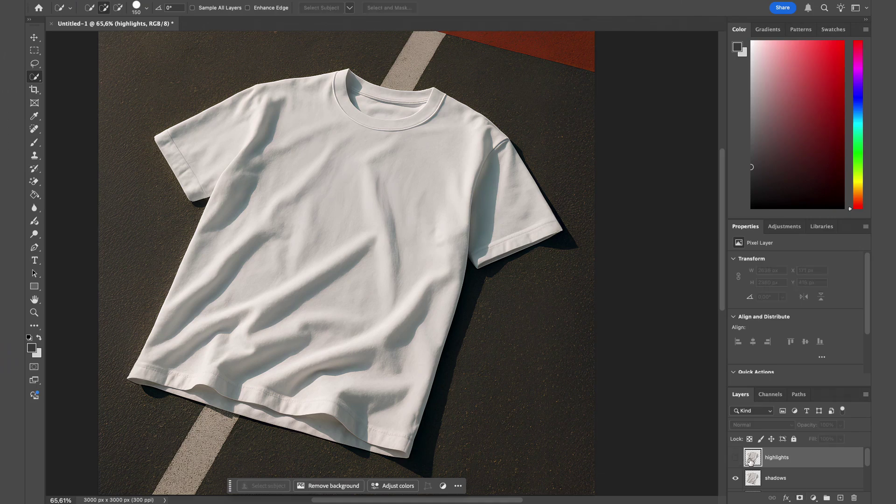
# Cancel the shadows Layer Style, then show Rectangle 1 at 100% opacity.
pyautogui.doubleClick(809, 483)
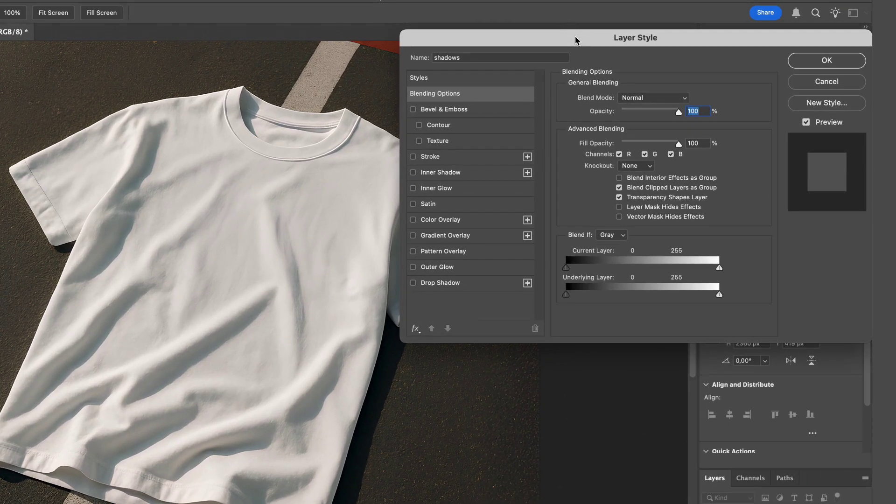
pyautogui.moveTo(574, 40); pyautogui.dragTo(575, 36)
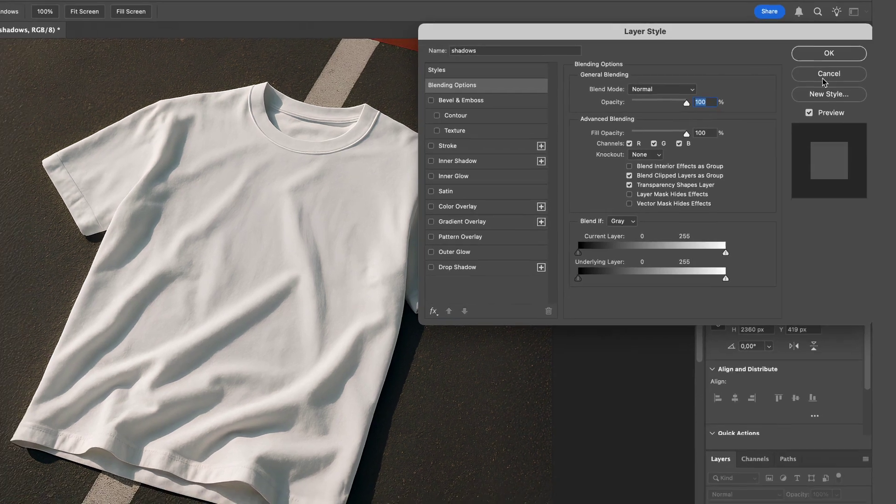
pyautogui.click(823, 82)
pyautogui.scroll(-1, 779, 486)
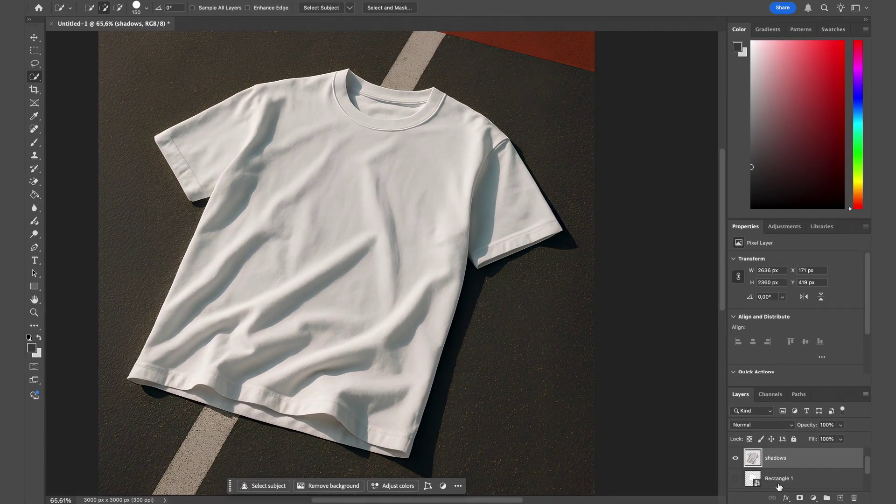
pyautogui.click(778, 486)
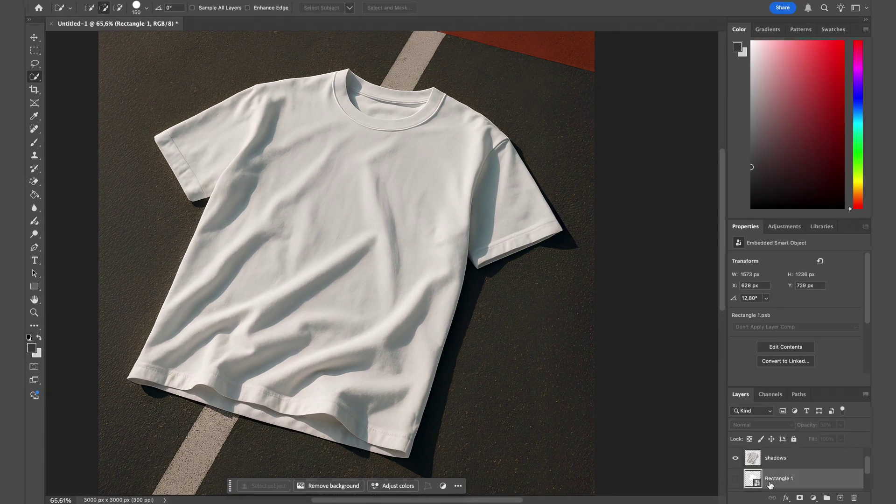
pyautogui.click(735, 481)
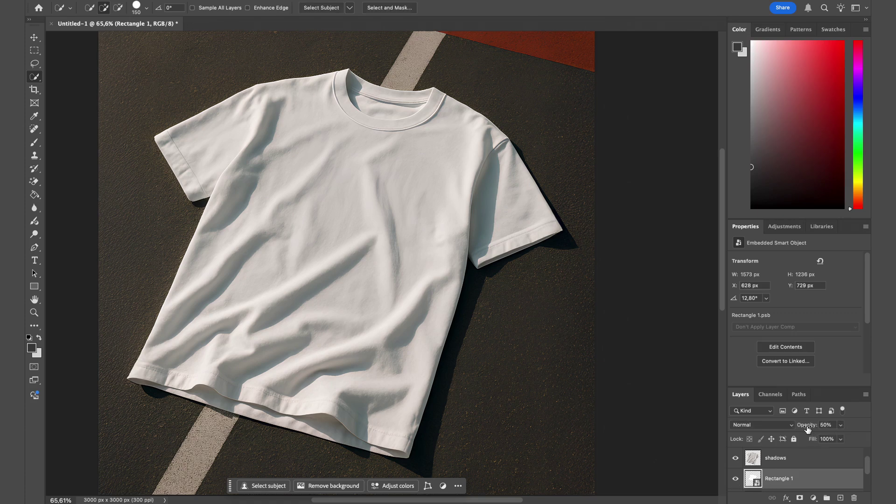
pyautogui.moveTo(807, 428); pyautogui.dragTo(863, 423)
# Split the shadows layer's Current Layer Blend If white slider to 80/194 and apply.
pyautogui.doubleClick(822, 462)
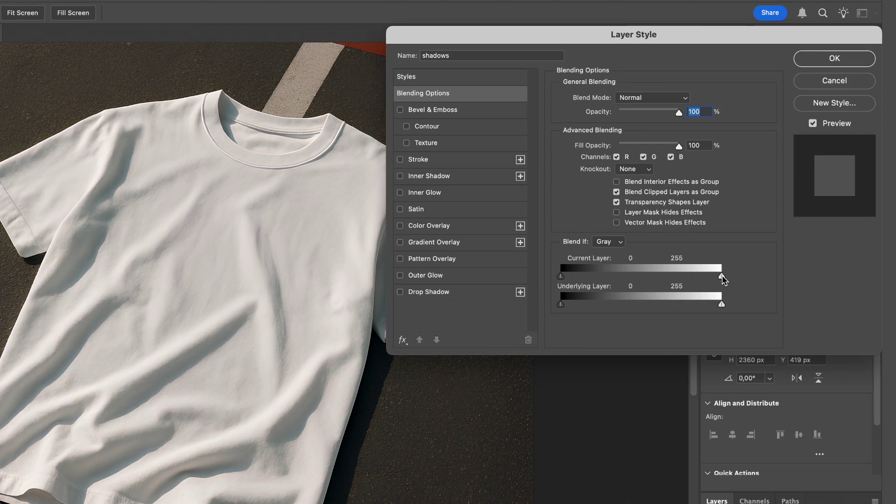
pyautogui.moveTo(722, 277)
pyautogui.mouseDown()
pyautogui.moveTo(625, 280)
pyautogui.moveTo(729, 275)
pyautogui.moveTo(618, 280)
pyautogui.moveTo(710, 278)
pyautogui.moveTo(703, 276)
pyautogui.mouseUp()
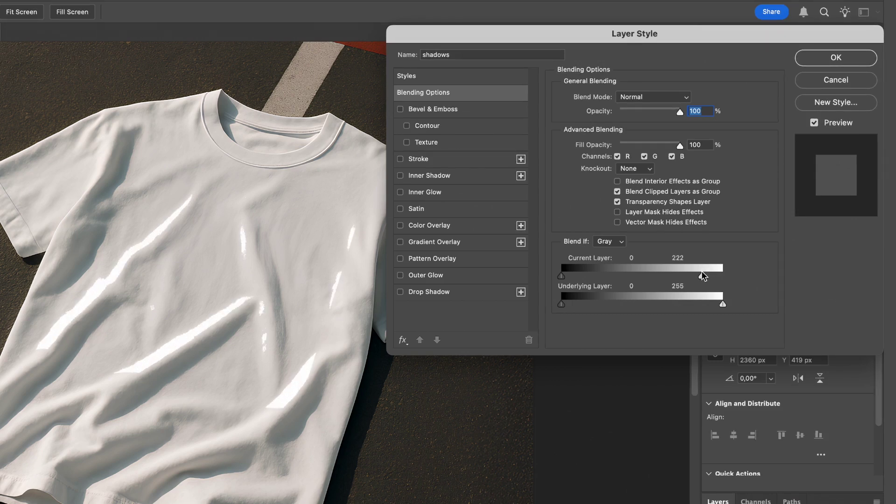
pyautogui.moveTo(702, 272)
pyautogui.mouseDown()
pyautogui.moveTo(677, 276)
pyautogui.moveTo(711, 276)
pyautogui.moveTo(627, 281)
pyautogui.mouseUp()
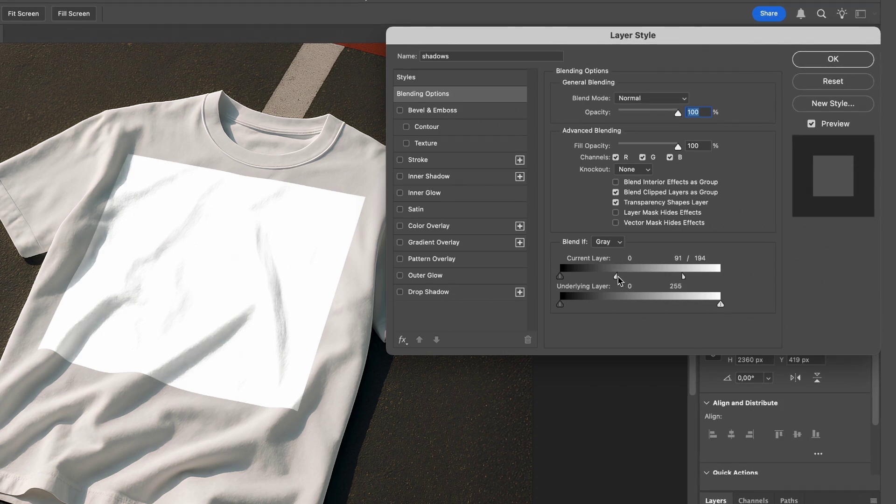
pyautogui.moveTo(618, 279); pyautogui.dragTo(618, 279)
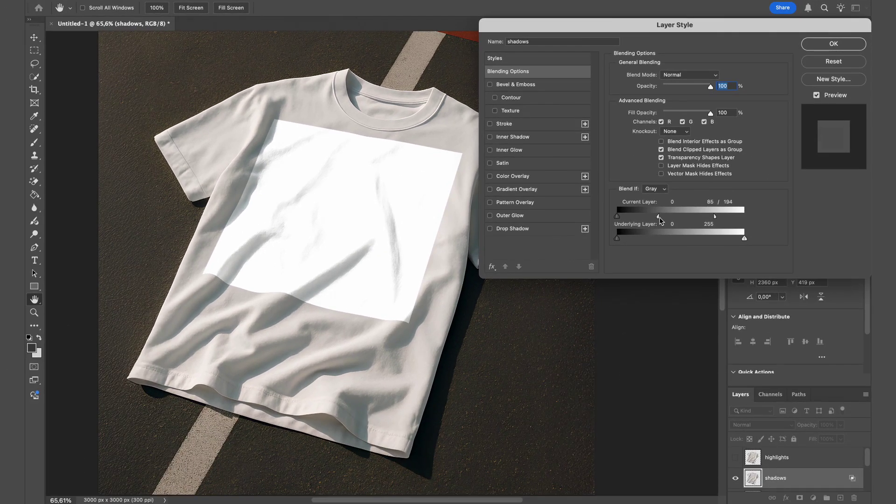
pyautogui.moveTo(614, 279); pyautogui.dragTo(610, 282)
pyautogui.click(852, 47)
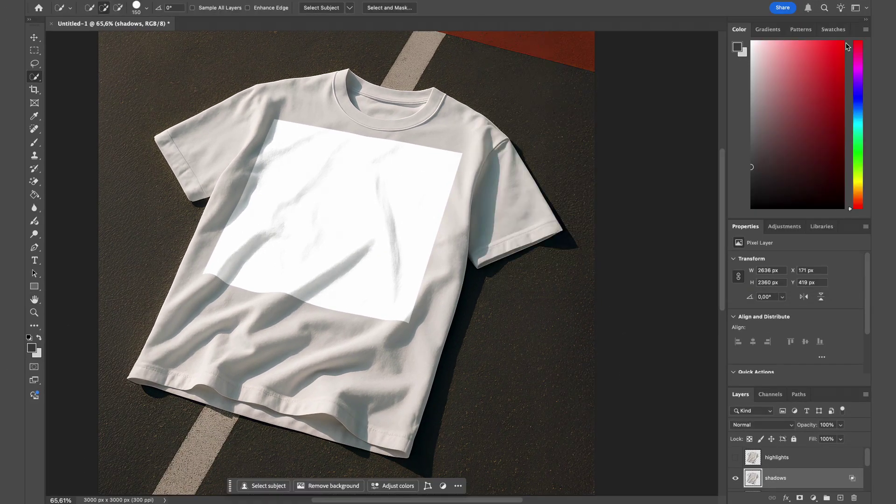
# Hide the shadows layer and make the highlights layer visible and selected.
pyautogui.click(737, 479)
pyautogui.click(736, 479)
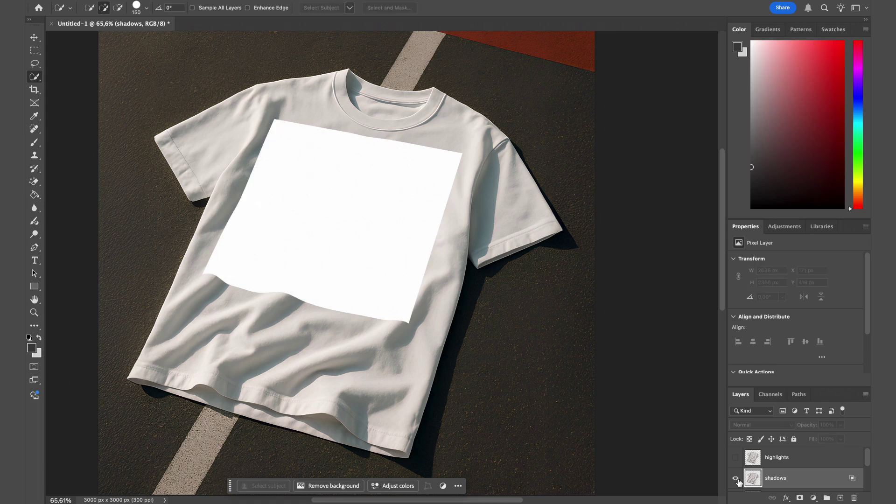
pyautogui.click(737, 479)
pyautogui.click(737, 480)
pyautogui.click(748, 459)
pyautogui.click(736, 458)
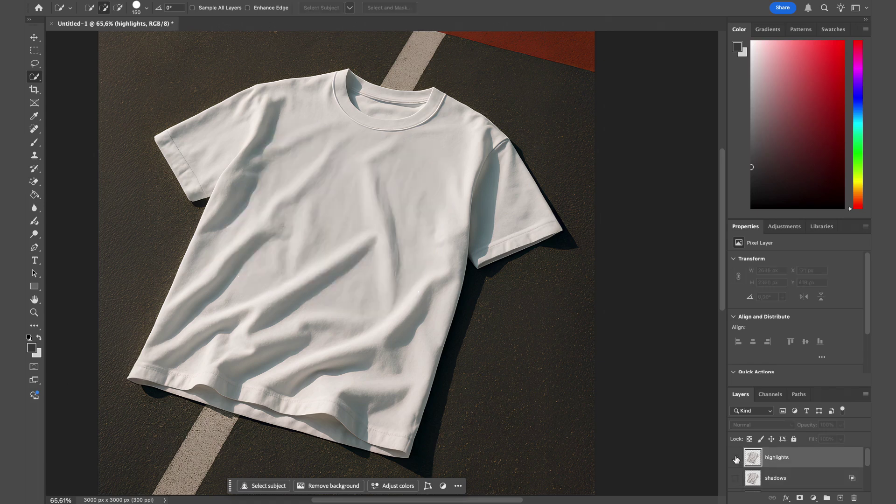
pyautogui.click(737, 458)
pyautogui.click(735, 457)
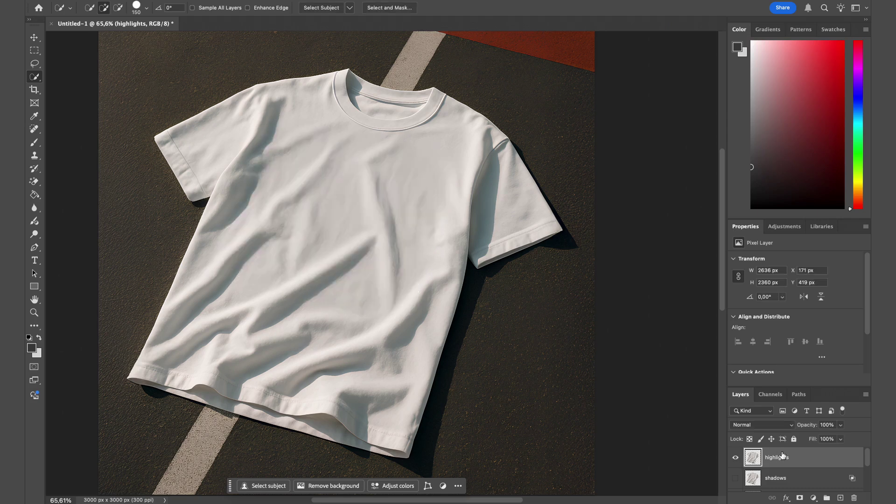
# Split the highlights layer's Current Layer Blend If black slider to 212/255.
pyautogui.doubleClick(815, 461)
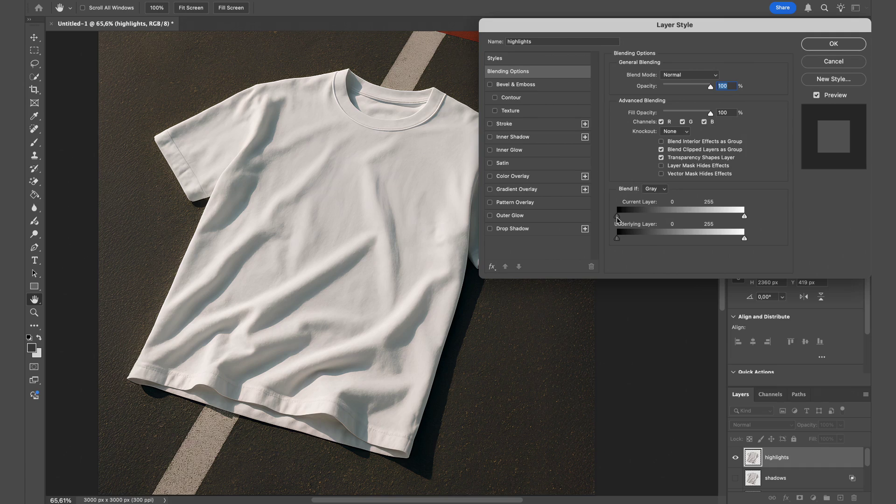
pyautogui.moveTo(617, 218); pyautogui.dragTo(723, 218)
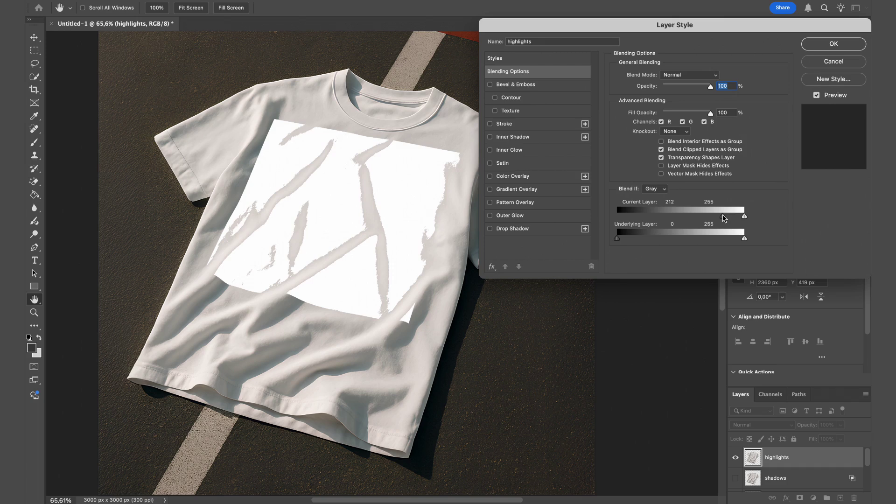
pyautogui.press('alt')
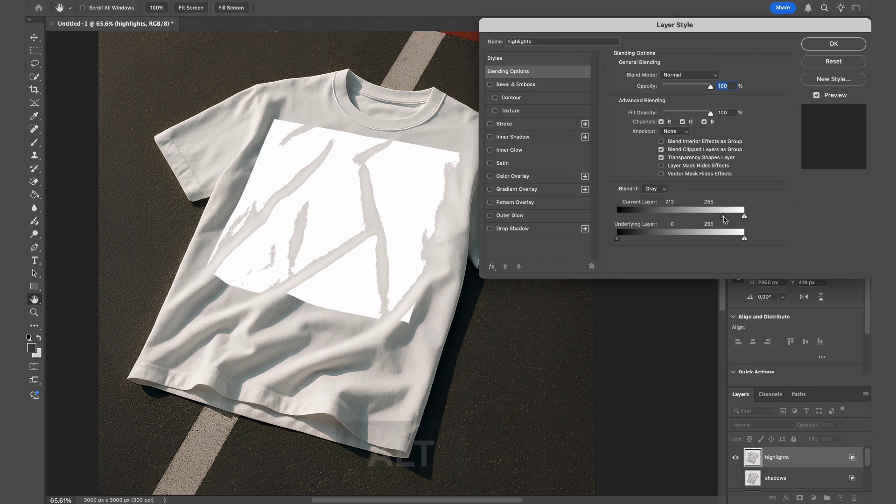
pyautogui.moveTo(724, 217); pyautogui.dragTo(745, 217)
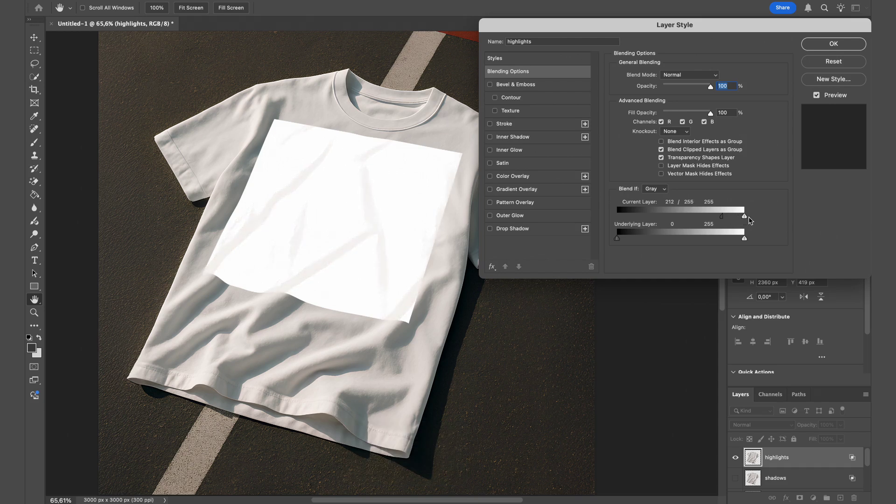
# Apply the highlights blending and set that layer to Color Dodge with lower opacity.
pyautogui.press('Return')
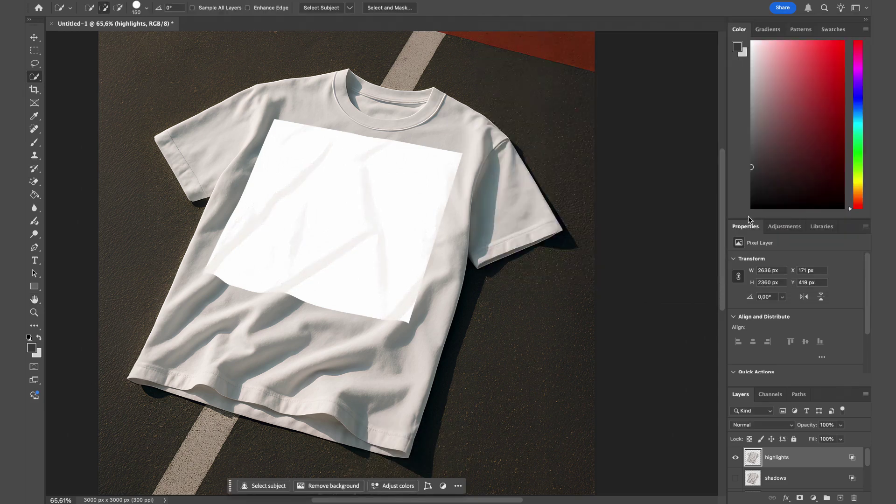
pyautogui.scroll(-3, 438, 234)
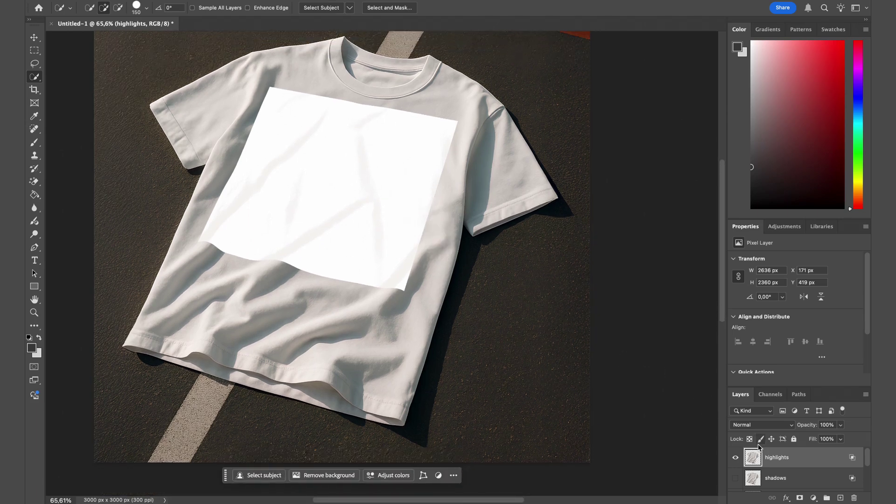
pyautogui.click(784, 429)
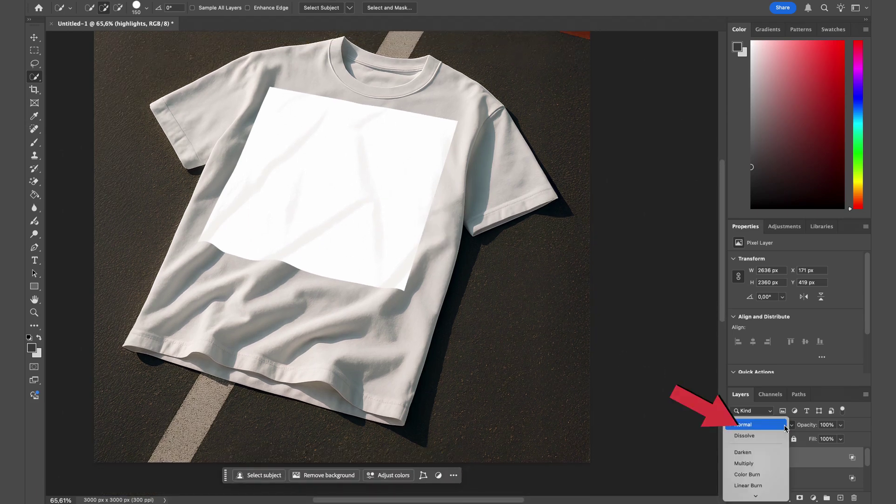
pyautogui.moveTo(756, 496)
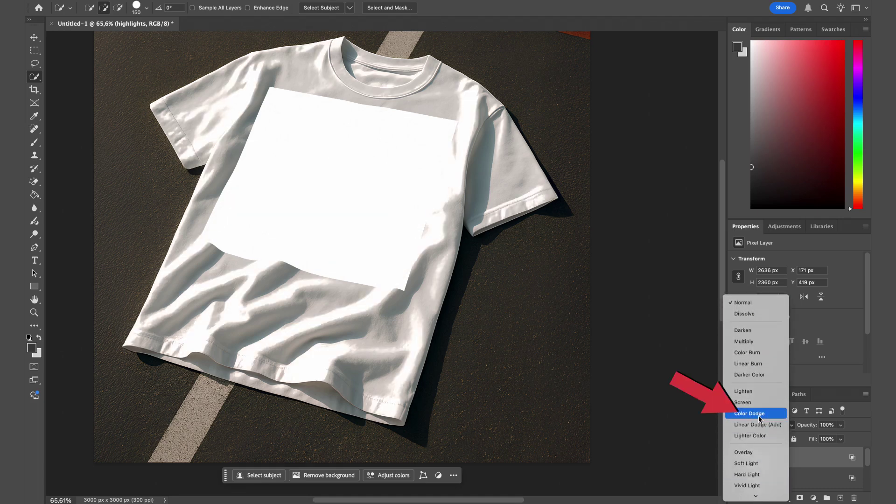
pyautogui.click(759, 419)
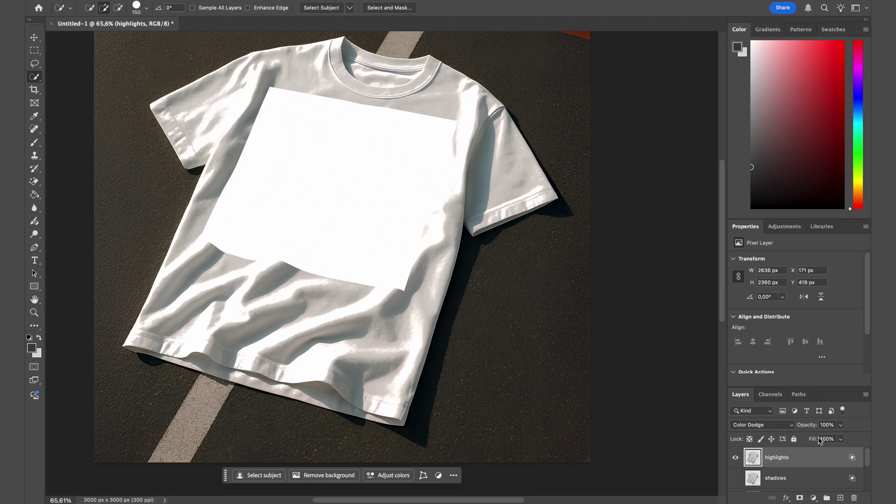
pyautogui.moveTo(811, 427)
pyautogui.mouseDown()
pyautogui.moveTo(785, 431)
pyautogui.moveTo(810, 426)
pyautogui.moveTo(800, 427)
pyautogui.mouseUp()
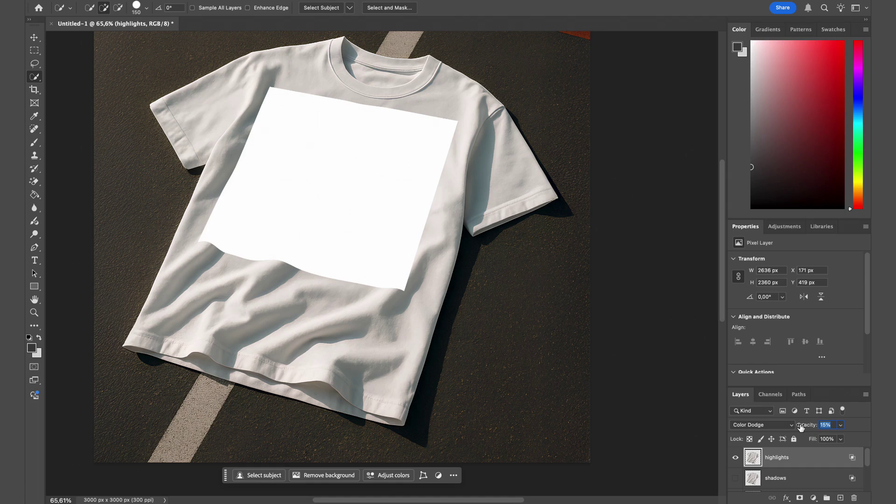
# Show the shadows layer and set it to Multiply at 70% opacity.
pyautogui.scroll(-1, 788, 462)
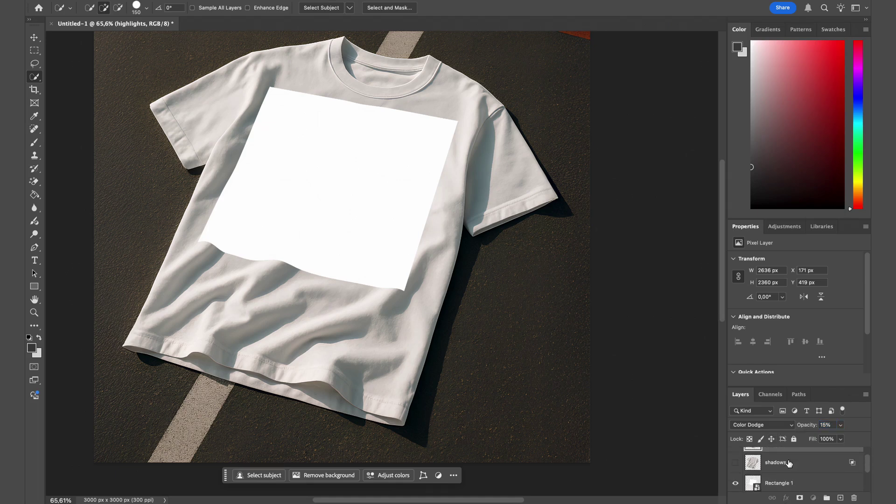
pyautogui.click(788, 462)
pyautogui.click(735, 479)
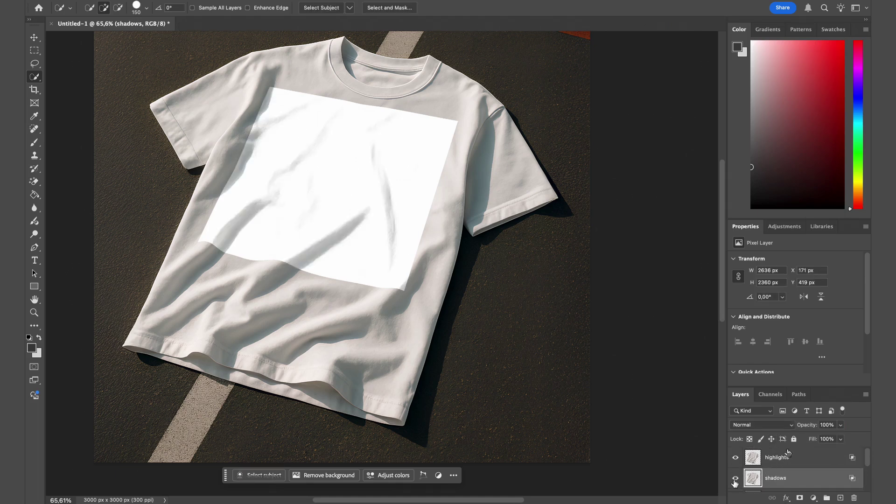
pyautogui.click(788, 427)
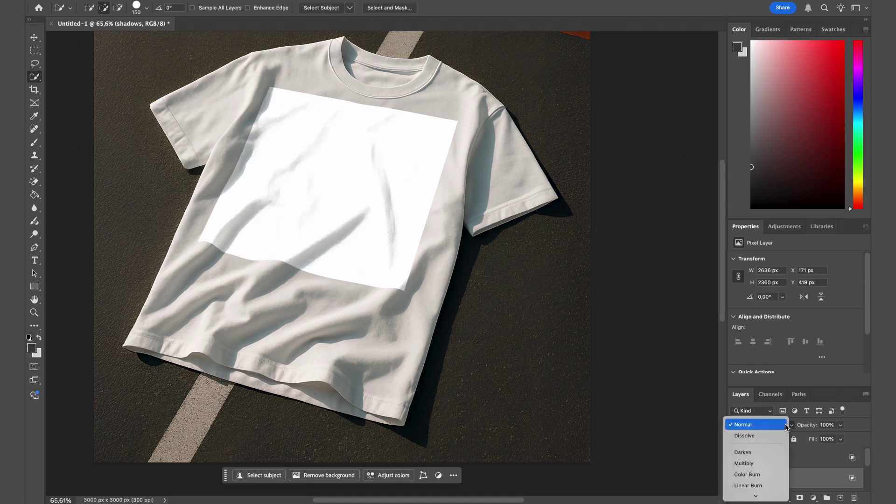
pyautogui.click(757, 466)
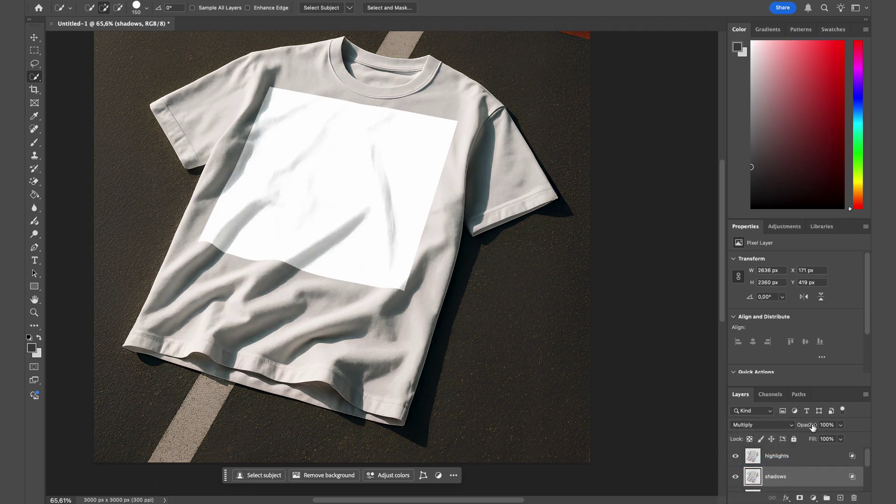
pyautogui.moveTo(812, 426); pyautogui.dragTo(797, 430)
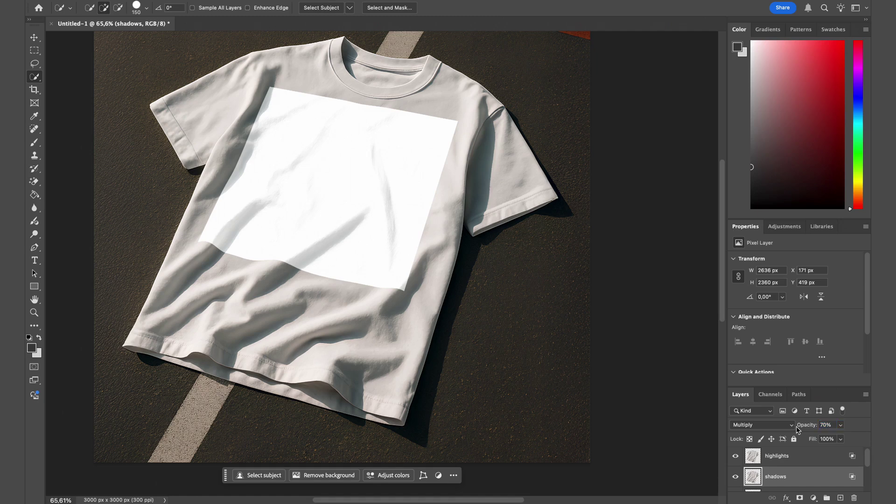
pyautogui.scroll(1, 794, 473)
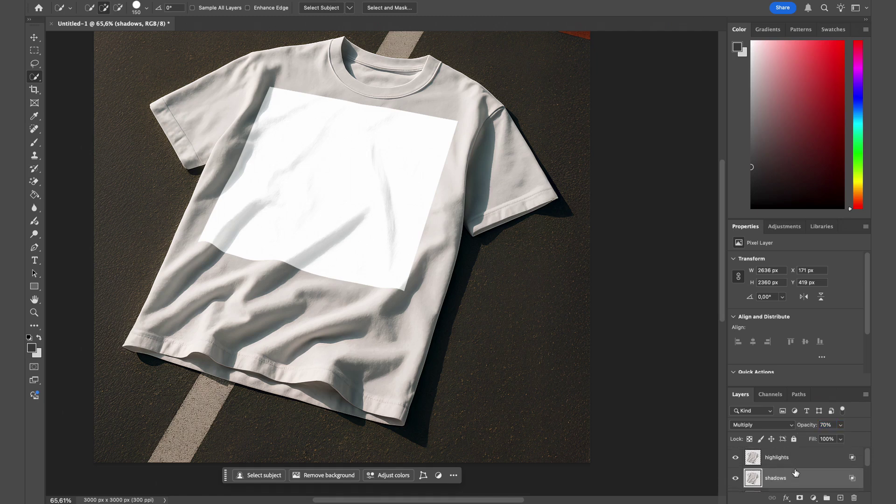
pyautogui.scroll(-1, 795, 473)
pyautogui.scroll(1, 795, 472)
# Clip the shadows and highlights layers to Rectangle 1.
pyautogui.scroll(-1, 792, 475)
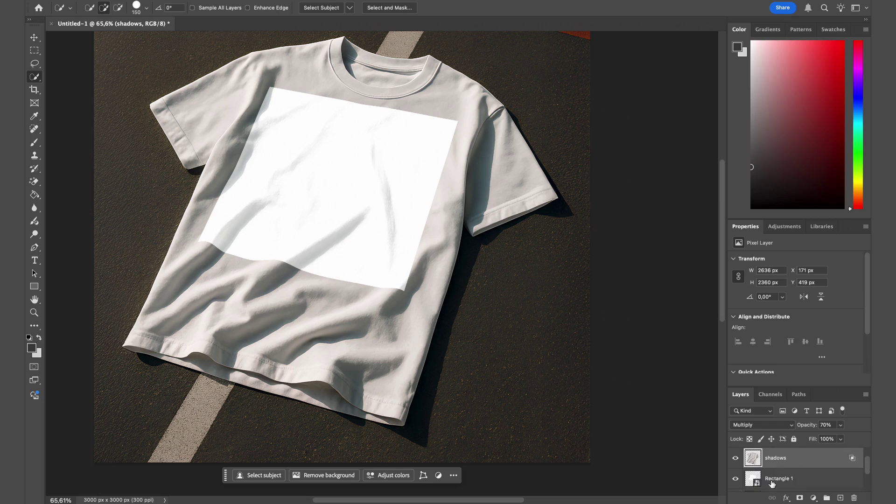
pyautogui.scroll(1, 787, 474)
pyautogui.scroll(-1, 787, 473)
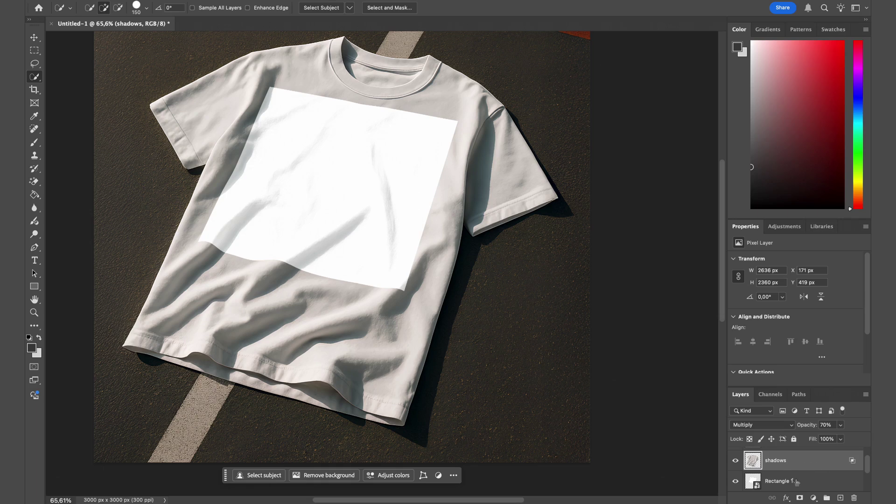
pyautogui.keyDown('alt'); pyautogui.click(795, 470); pyautogui.keyUp('alt')
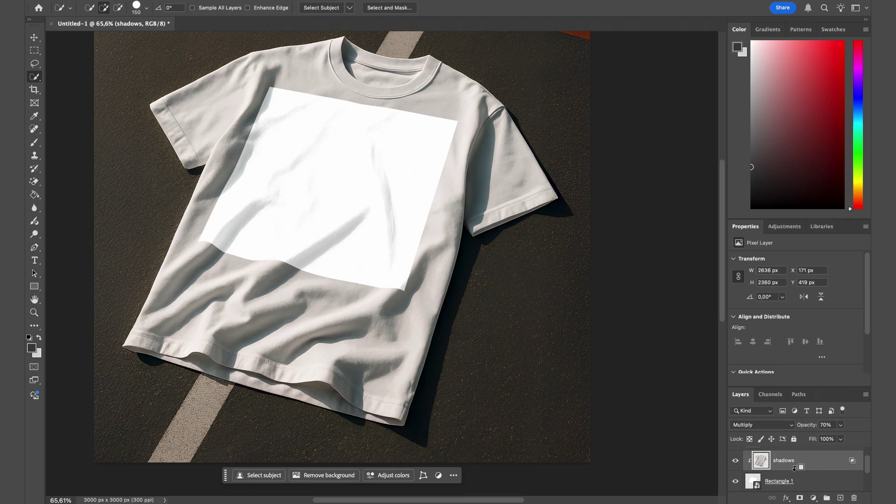
pyautogui.scroll(1, 797, 474)
pyautogui.keyDown('alt'); pyautogui.click(802, 466); pyautogui.keyUp('alt')
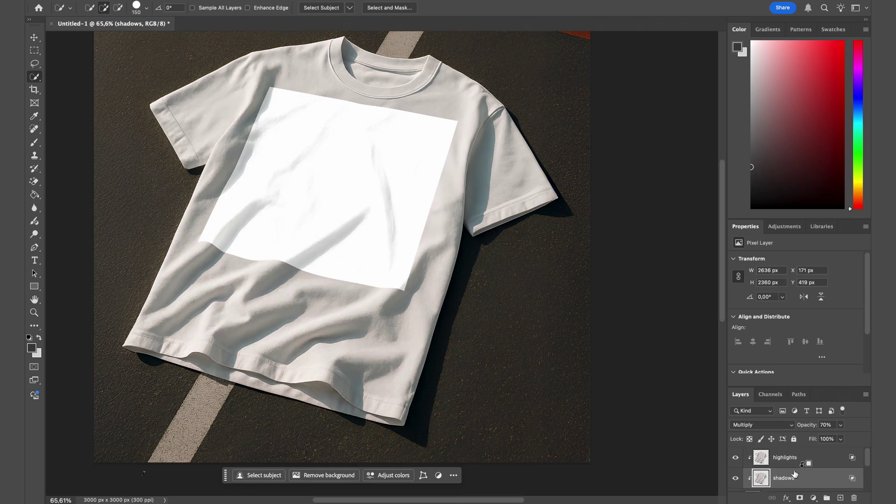
# Zoom in and out on the shirt to inspect the clipped shading.
pyautogui.press('z')
pyautogui.scroll(-5, 573, 327)
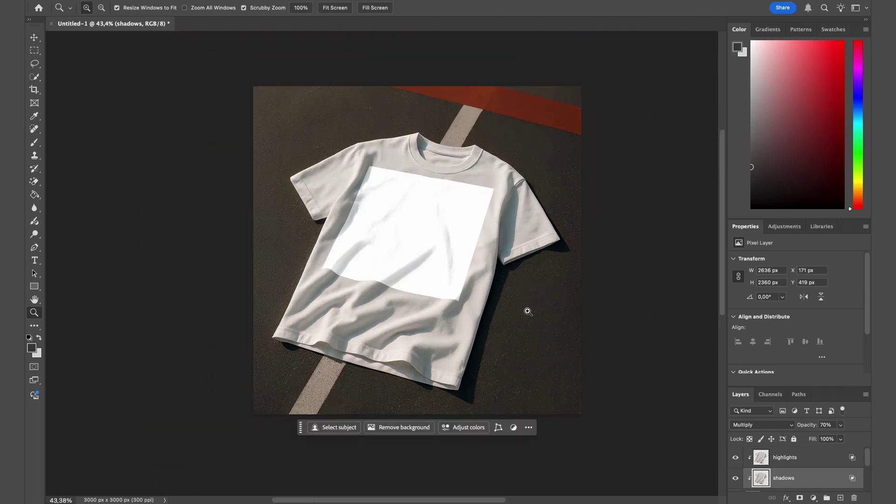
pyautogui.scroll(8, 526, 312)
pyautogui.moveTo(452, 218); pyautogui.dragTo(450, 237)
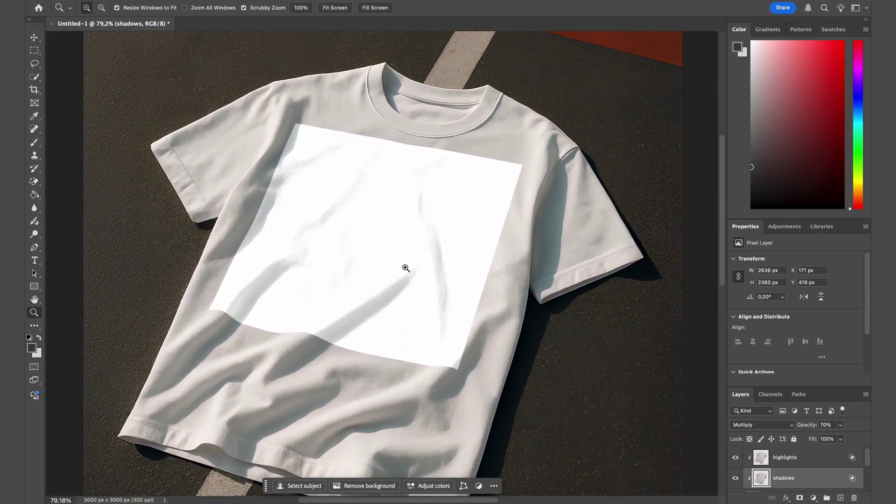
pyautogui.scroll(-4, 429, 290)
pyautogui.hscroll(3, 425, 297)
pyautogui.scroll(-1, 425, 297)
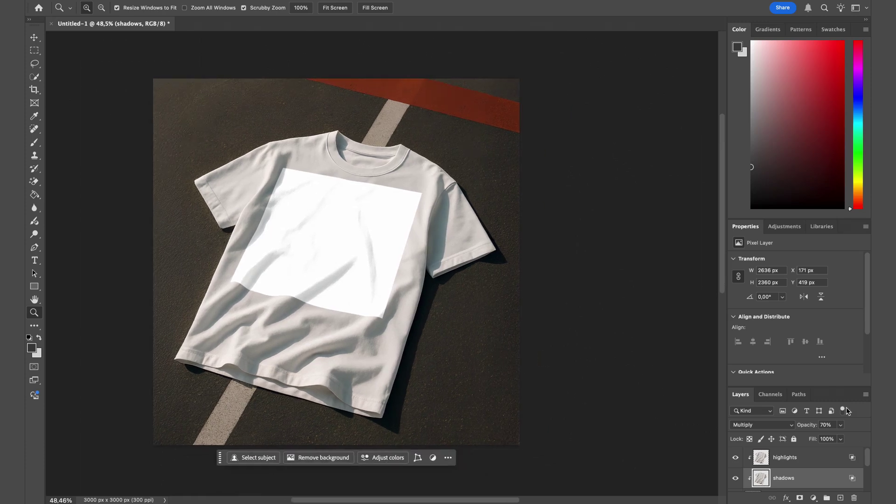
pyautogui.scroll(-3, 820, 471)
pyautogui.scroll(1, 820, 471)
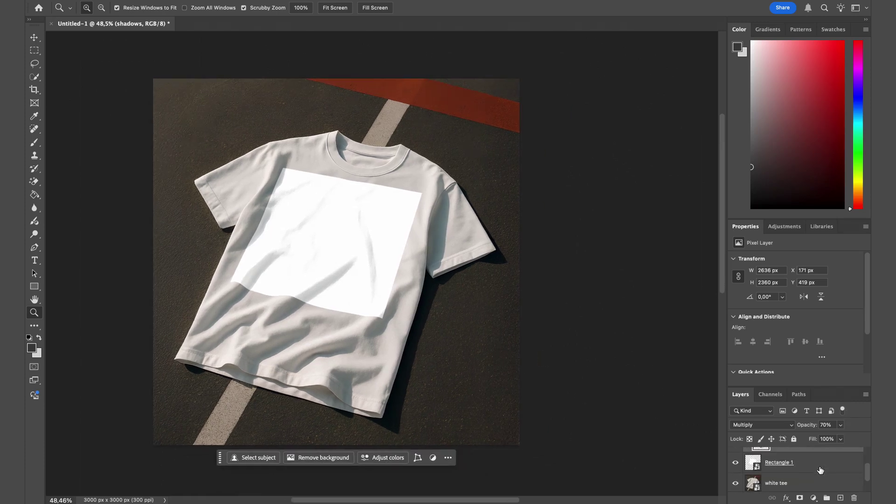
pyautogui.doubleClick(770, 463)
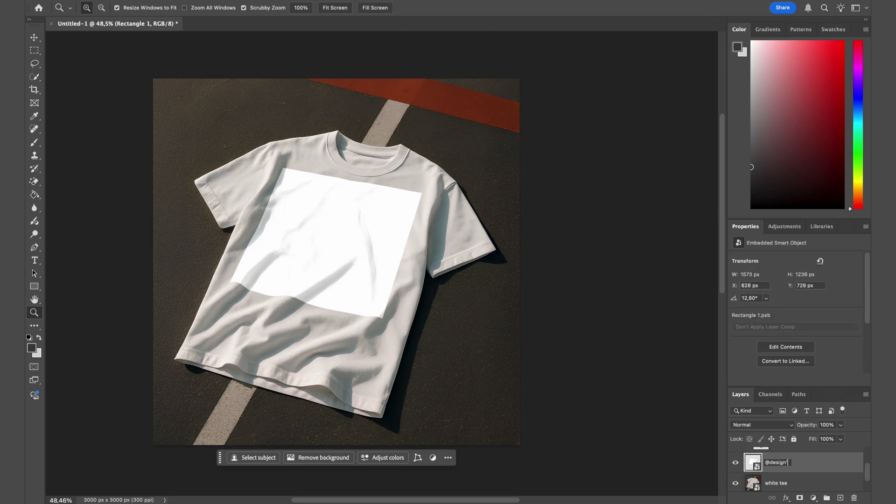
pyautogui.press('Return')
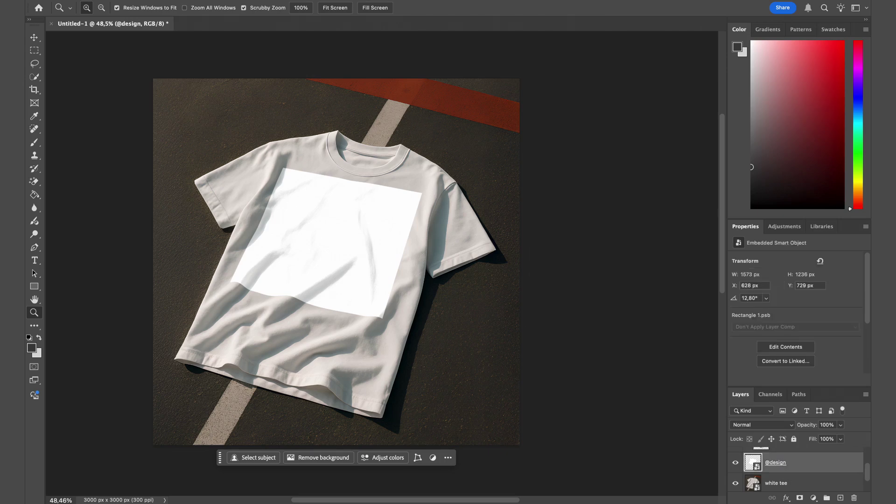
pyautogui.doubleClick(754, 472)
pyautogui.hscroll(5, 320, 156)
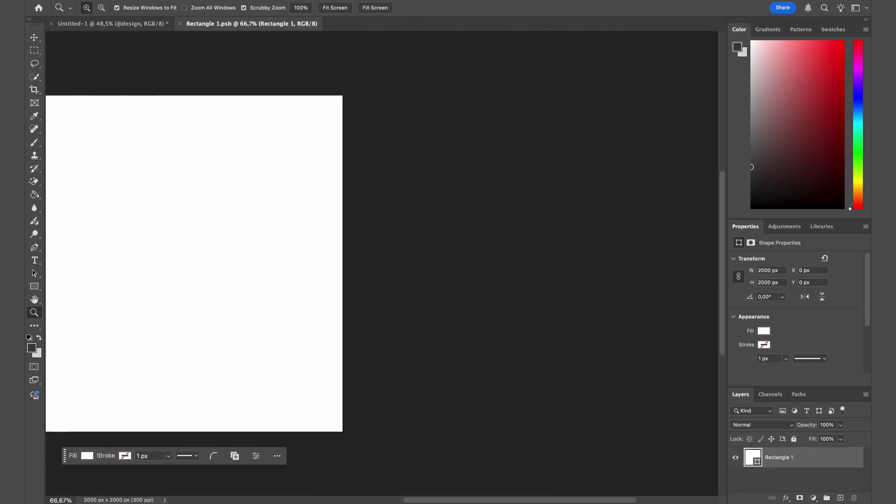
pyautogui.hscroll(-5, 321, 158)
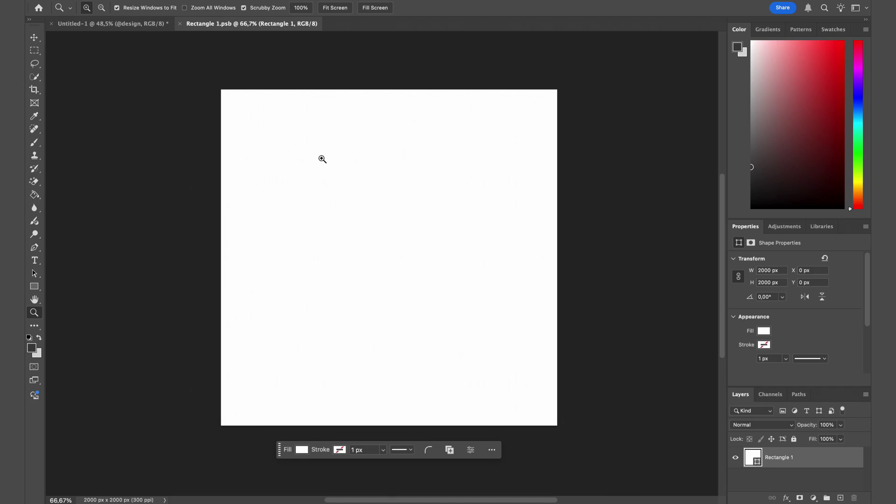
# Place the shrimp mascot PNG from the 'design for mockup' folder onto the canvas.
pyautogui.moveTo(250, 501)
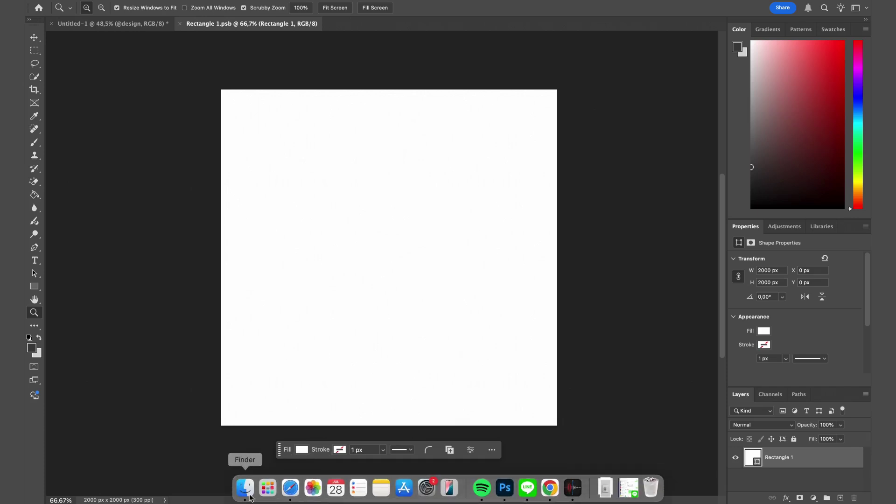
pyautogui.click(246, 488)
pyautogui.click(515, 96)
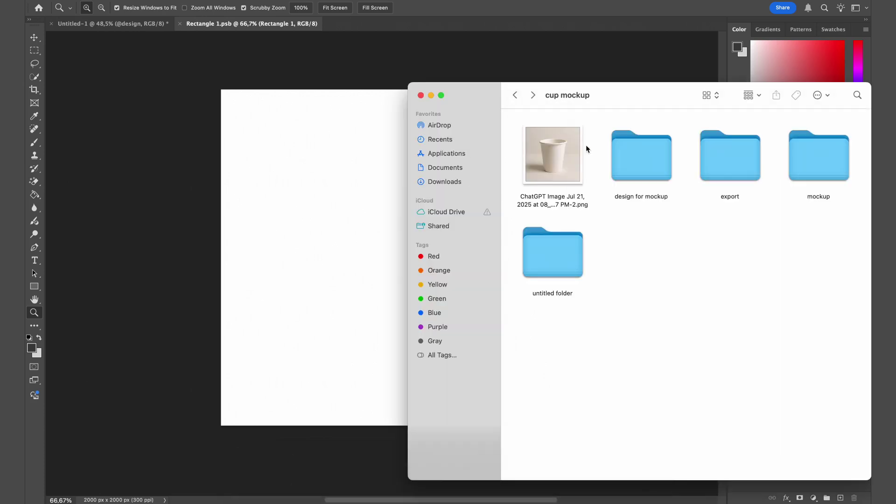
pyautogui.doubleClick(666, 175)
pyautogui.moveTo(688, 159); pyautogui.dragTo(320, 192)
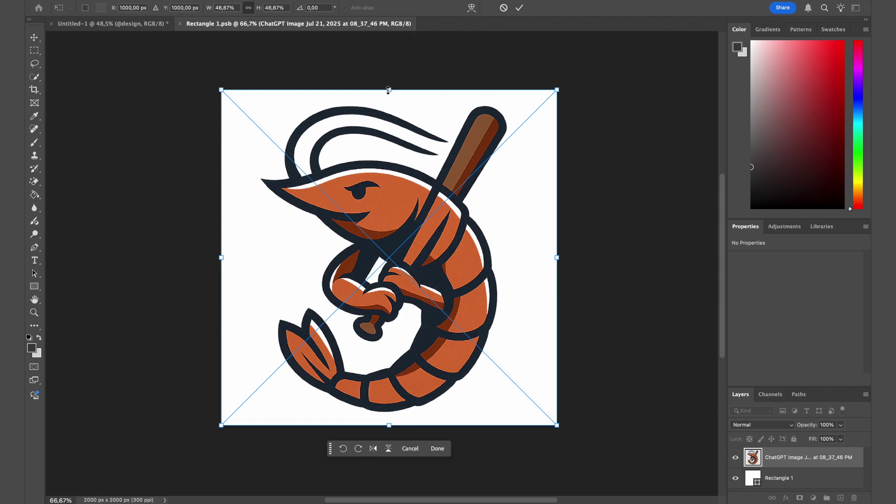
# Commit the shrimp placement, hide the white Rectangle 1, then save and close Rectangle 1.psb.
pyautogui.press('Return')
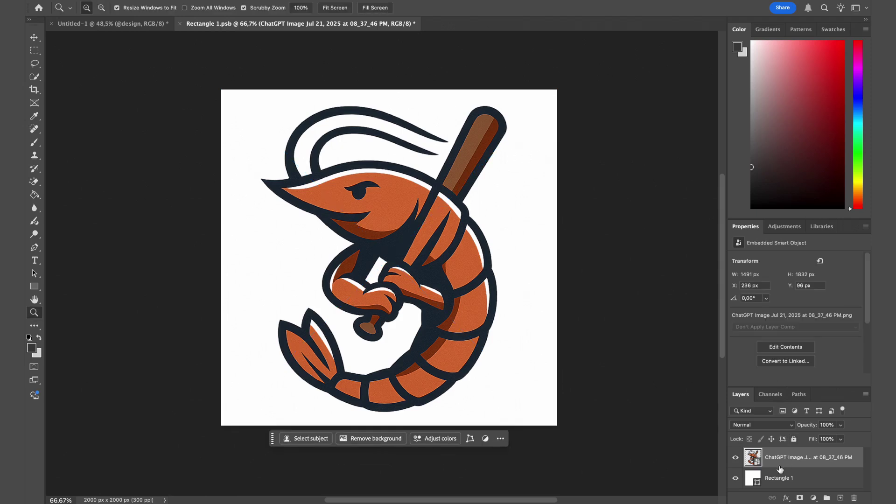
pyautogui.click(735, 477)
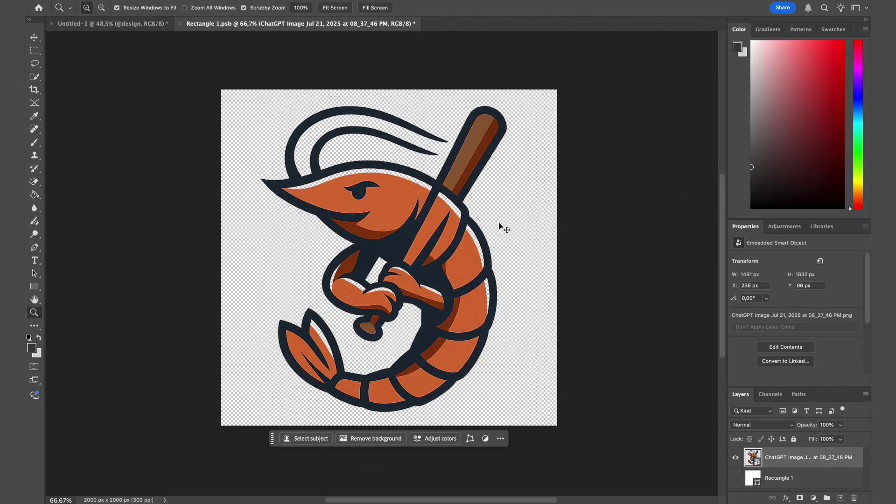
pyautogui.hotkey('ctrl', 's')
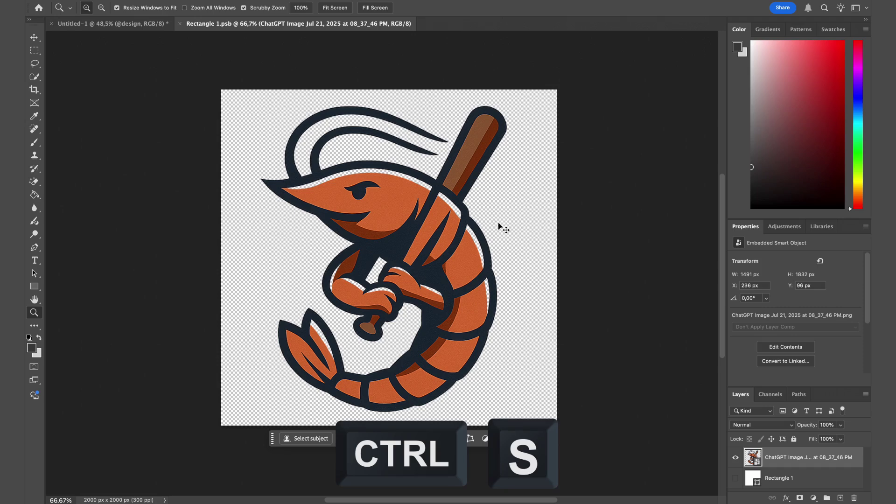
pyautogui.click(180, 23)
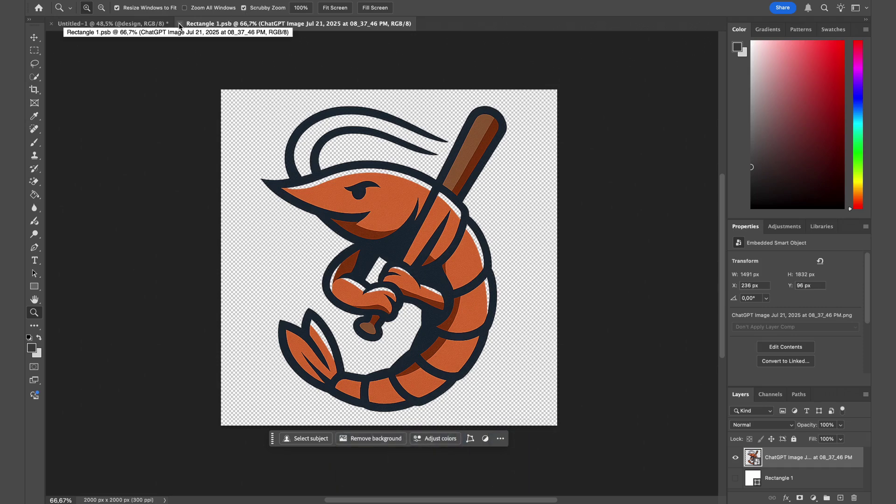
pyautogui.scroll(1, 369, 268)
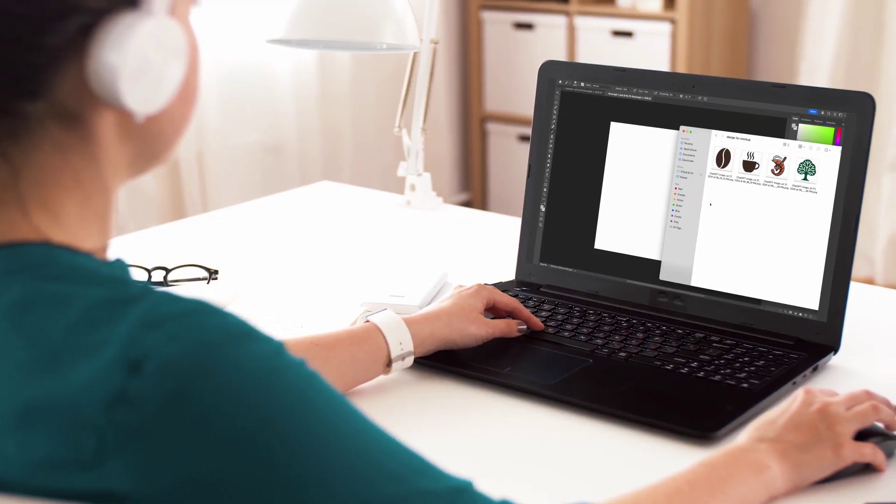
pyautogui.press('super+a')
pyautogui.moveTo(724, 161); pyautogui.dragTo(644, 186)
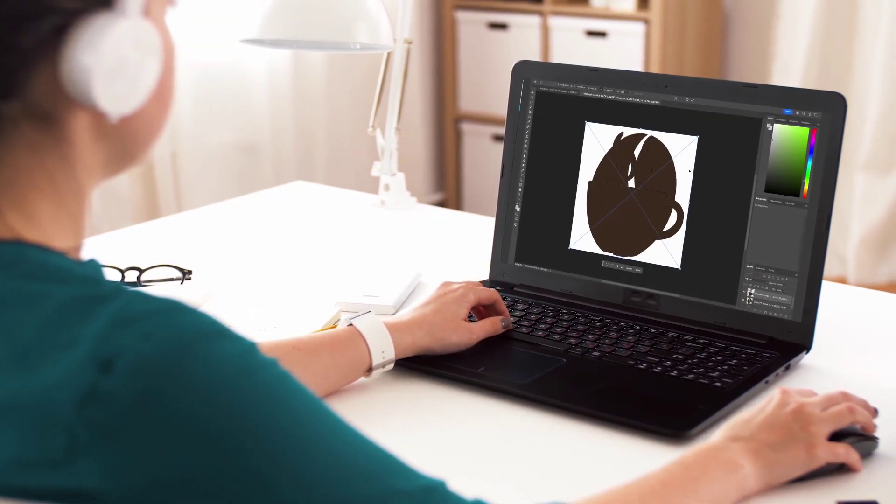